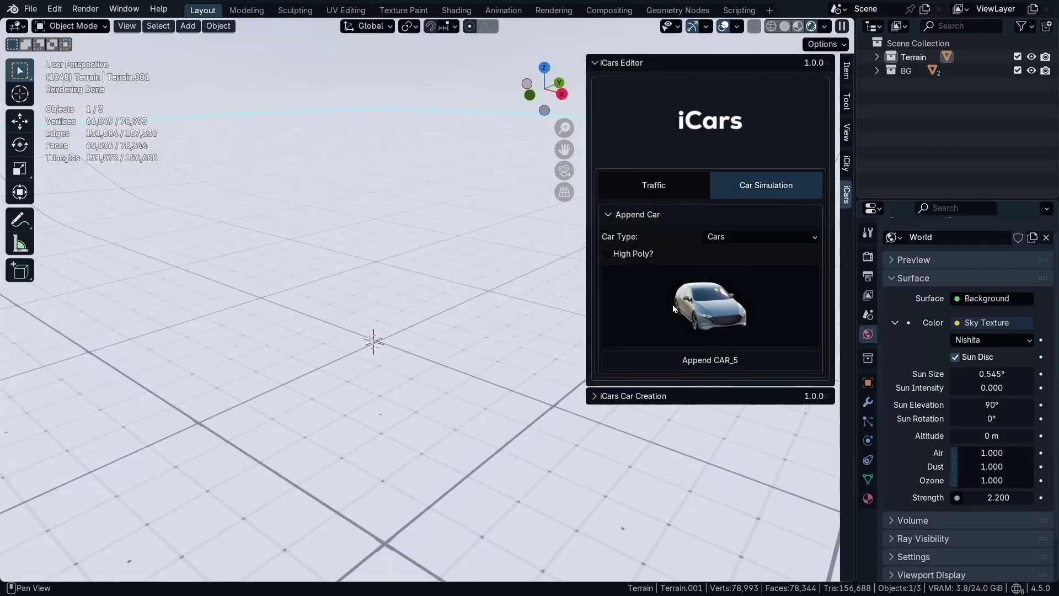
# Step: Install the iCars Vehicles pack 1.0.0.zip add-on from disk, located in D:\ICars, and close the preferences
pyautogui.click(55, 9)
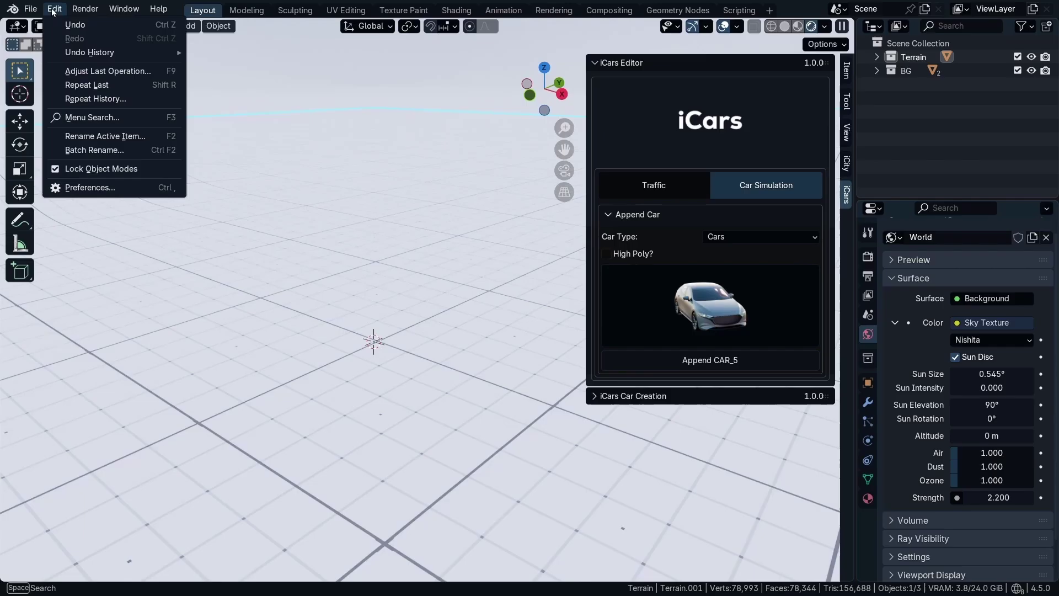
pyautogui.click(160, 187)
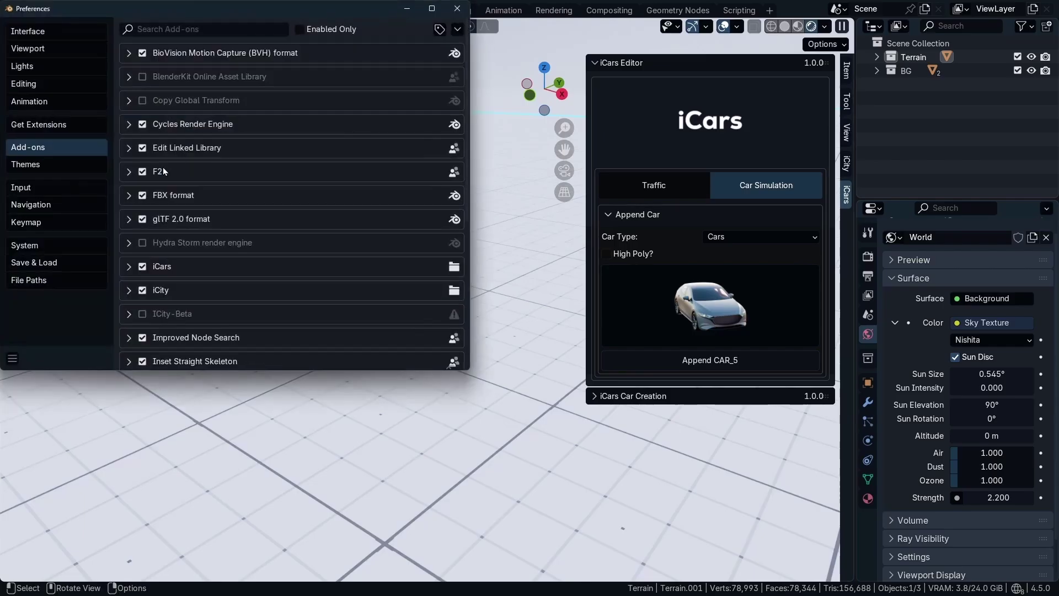
pyautogui.click(458, 29)
pyautogui.click(405, 65)
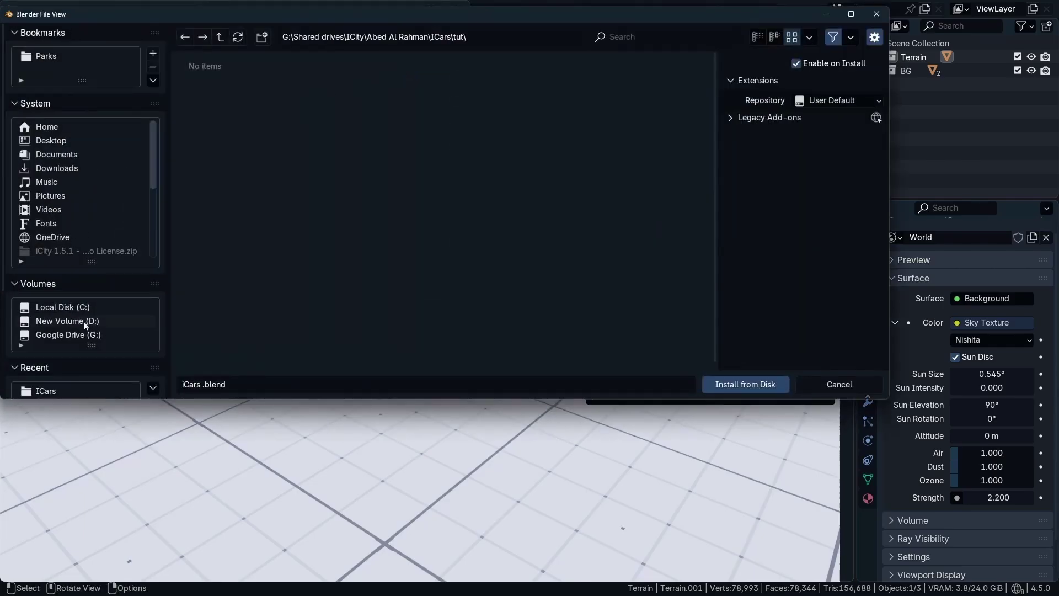
pyautogui.click(92, 389)
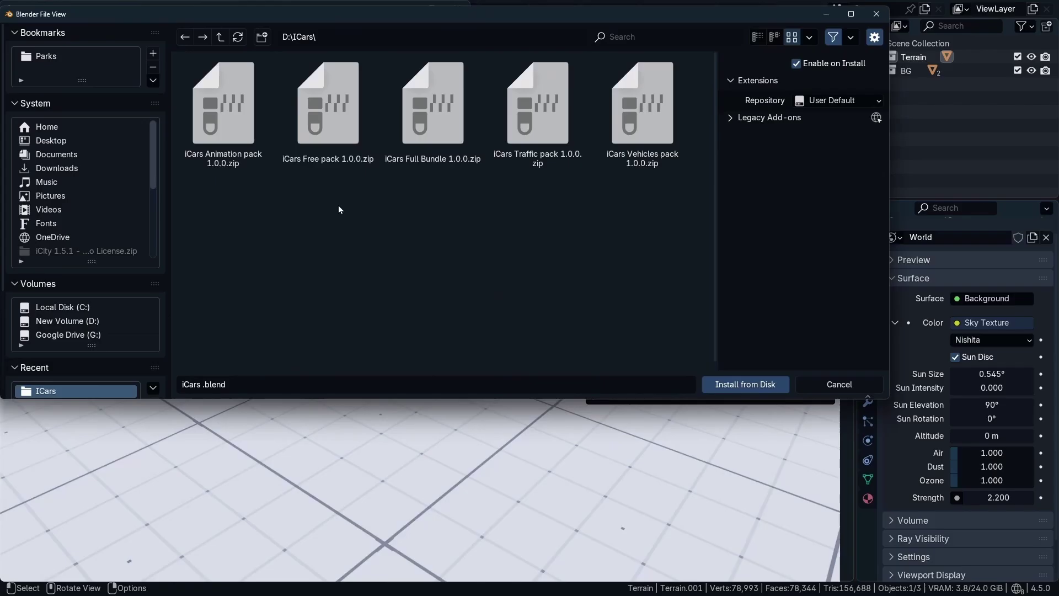
pyautogui.click(618, 125)
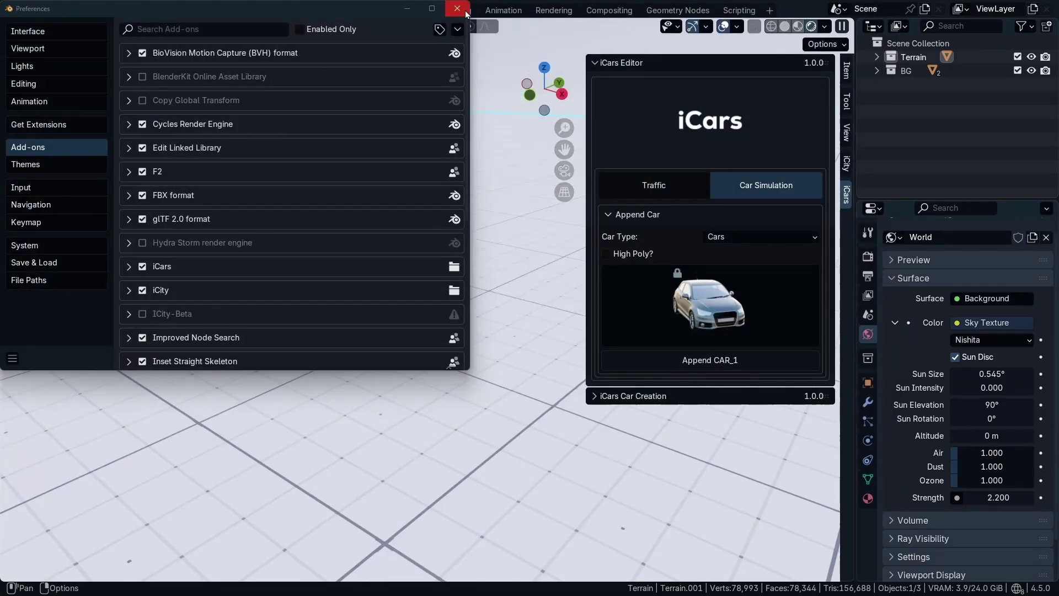
pyautogui.click(457, 8)
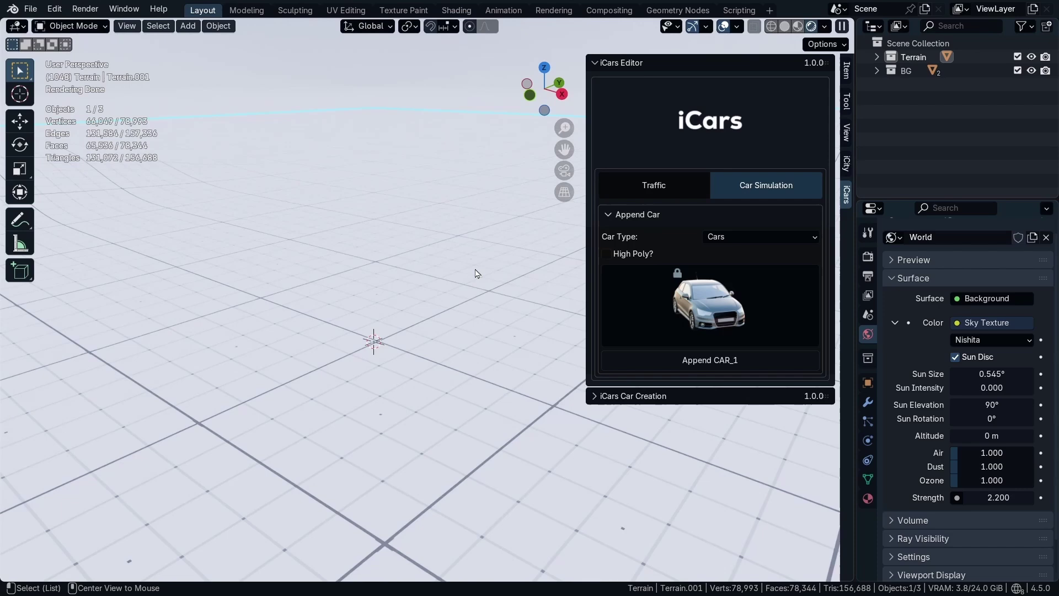
# Step: Browse the available models for the Cars, Buses and Trucks vehicle types
pyautogui.click(656, 296)
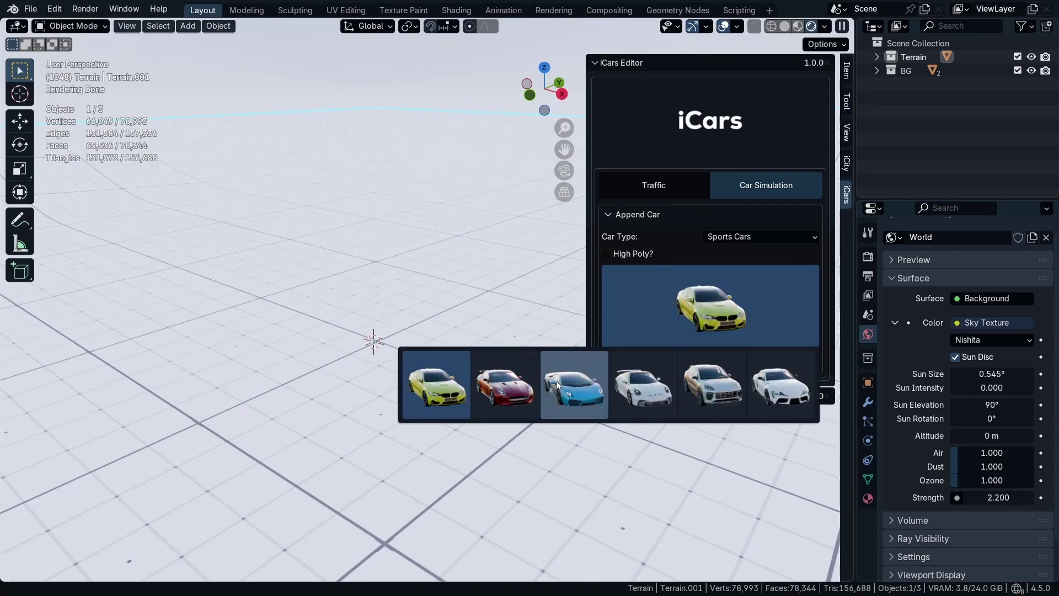
pyautogui.click(783, 237)
pyautogui.click(744, 284)
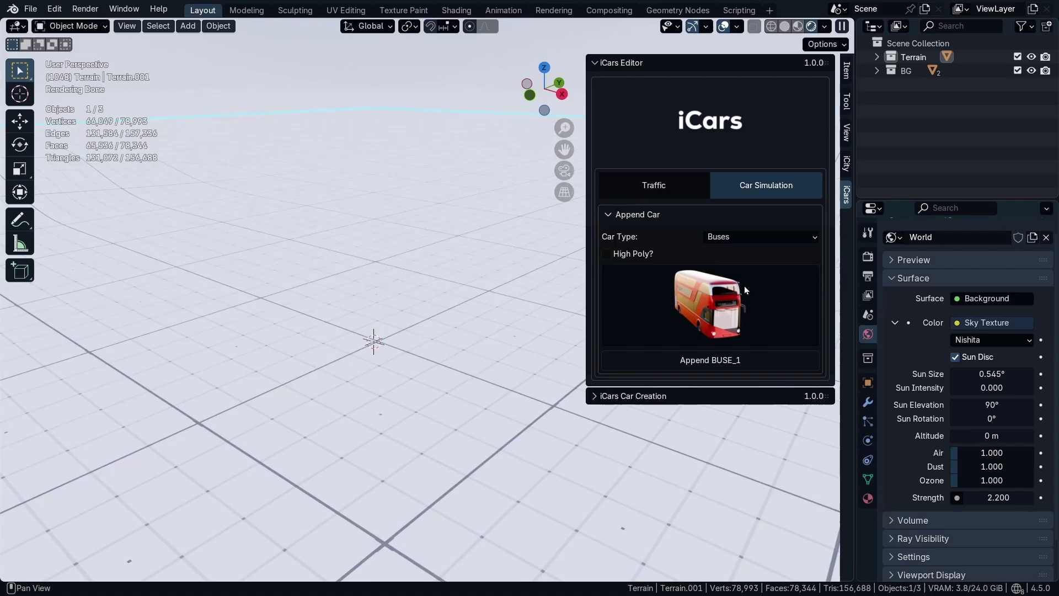
pyautogui.click(734, 289)
pyautogui.click(774, 238)
pyautogui.click(756, 296)
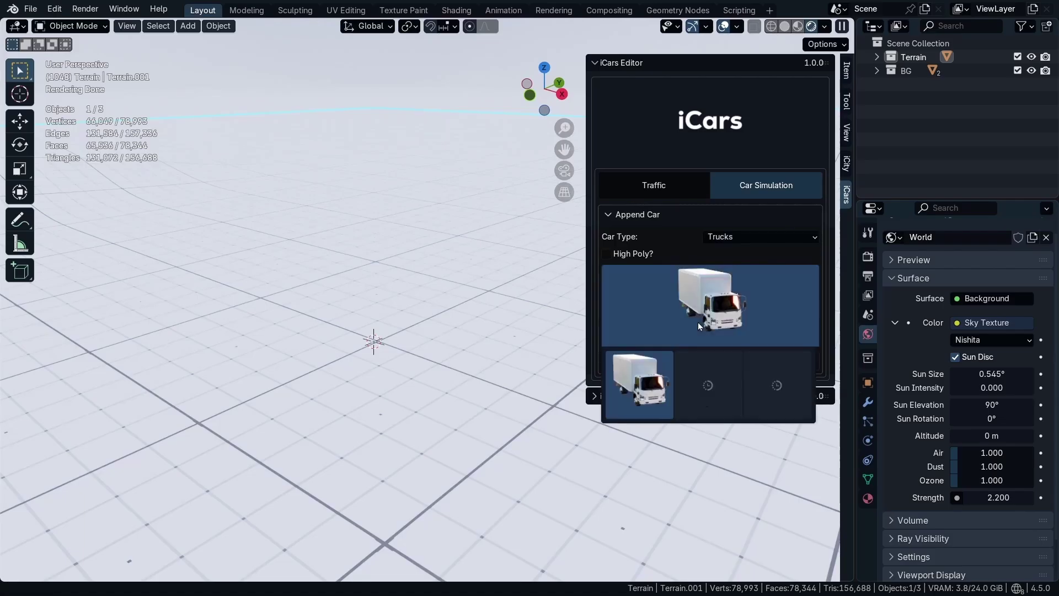
pyautogui.click(737, 355)
# Step: Append the white SPORTS_CAR_4 model from the Sports Cars type to the scene
pyautogui.click(772, 237)
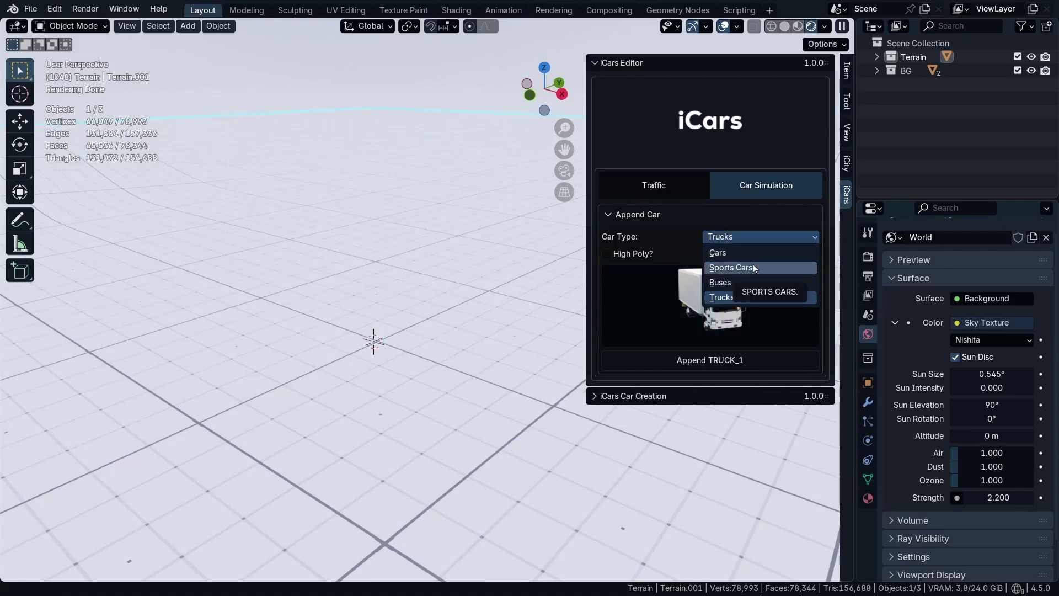
pyautogui.click(730, 268)
pyautogui.click(699, 304)
pyautogui.click(640, 361)
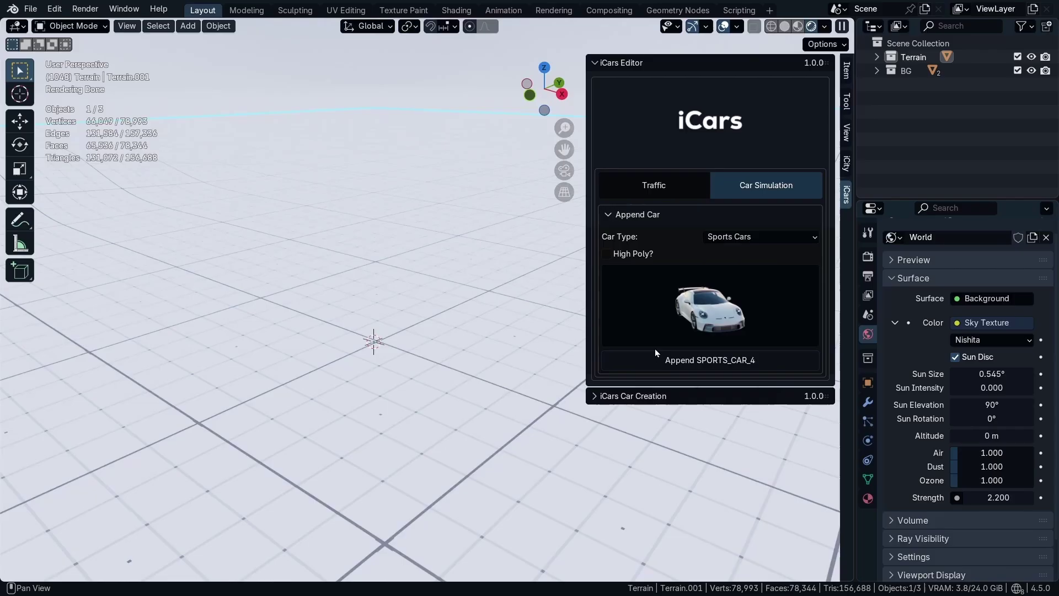
pyautogui.click(650, 362)
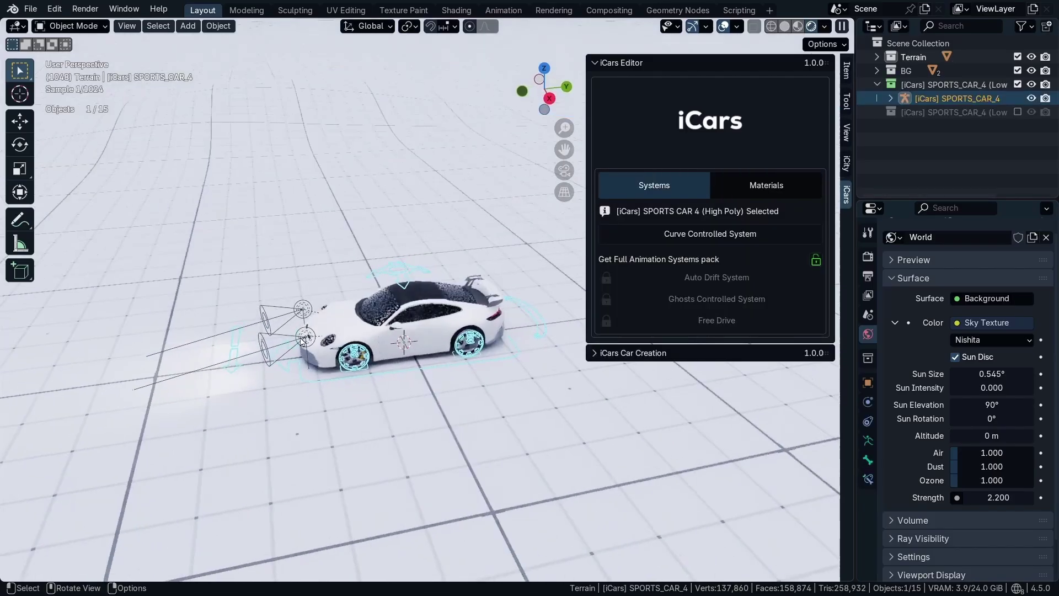
# Step: Try the Curve Controlled System on SPORTS_CAR_4
pyautogui.click(677, 237)
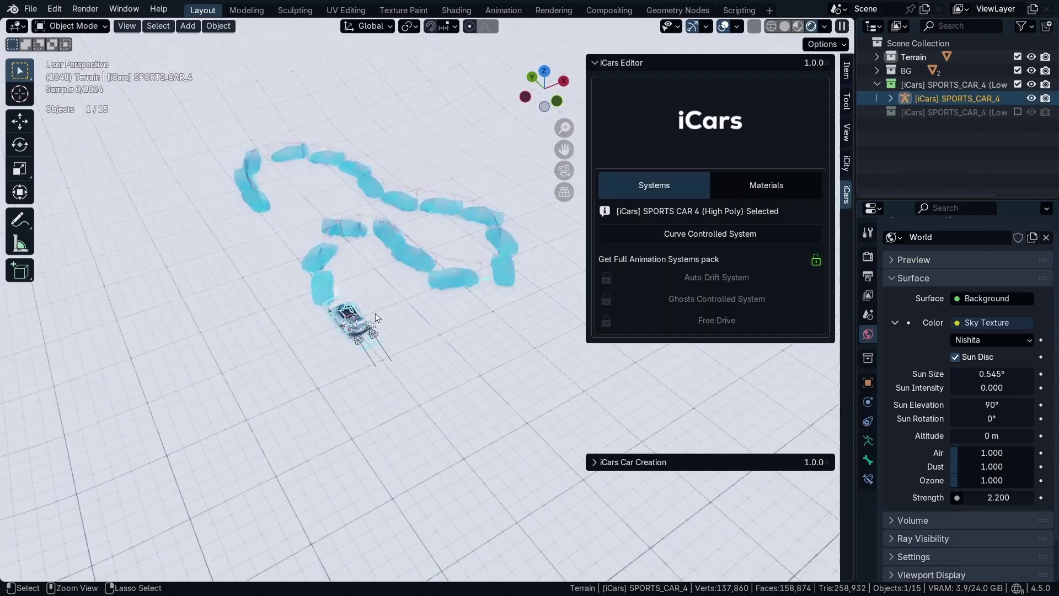
pyautogui.scroll(3, 362, 326)
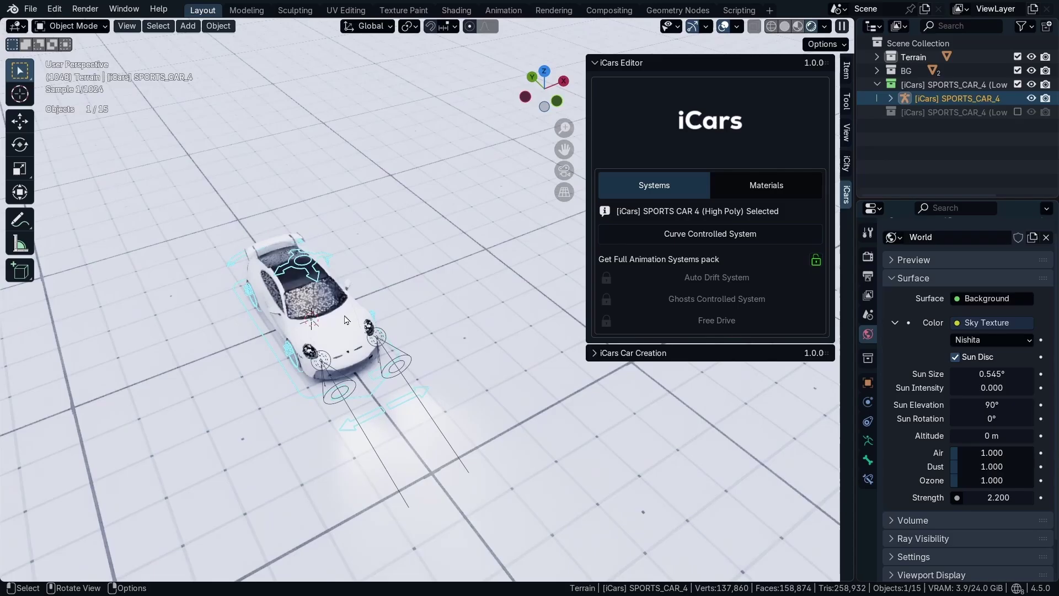
pyautogui.moveTo(300, 313); pyautogui.dragTo(221, 310, button='middle')
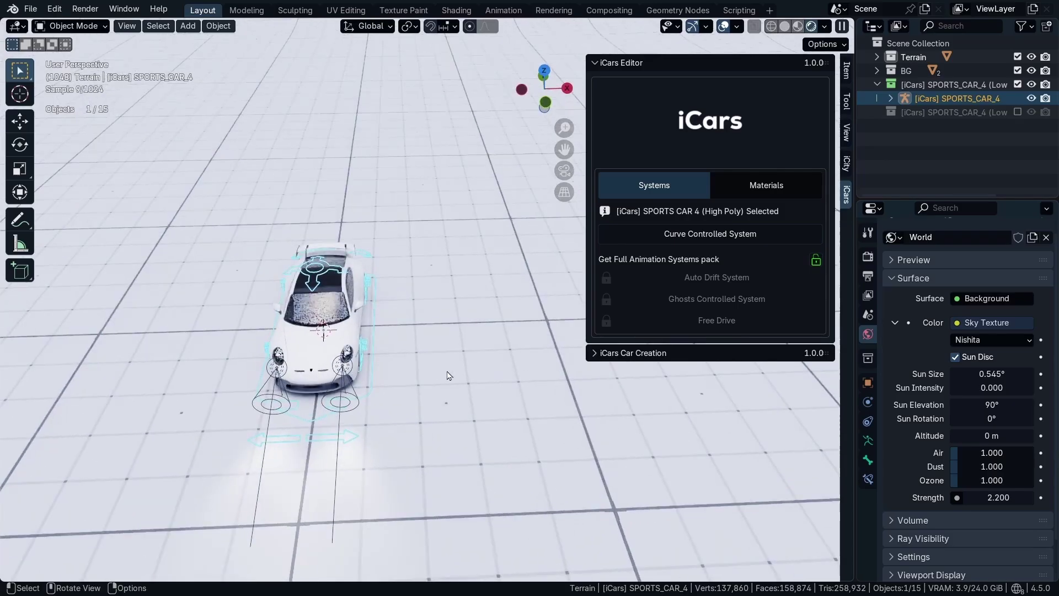
pyautogui.scroll(-1, 270, 306)
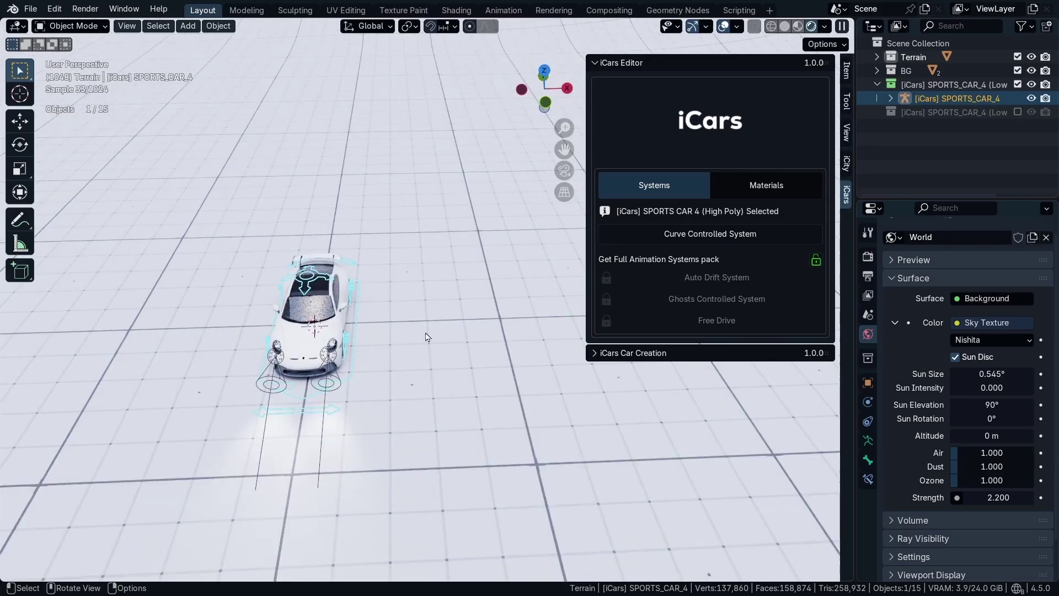
pyautogui.moveTo(410, 283); pyautogui.dragTo(265, 148, button='middle')
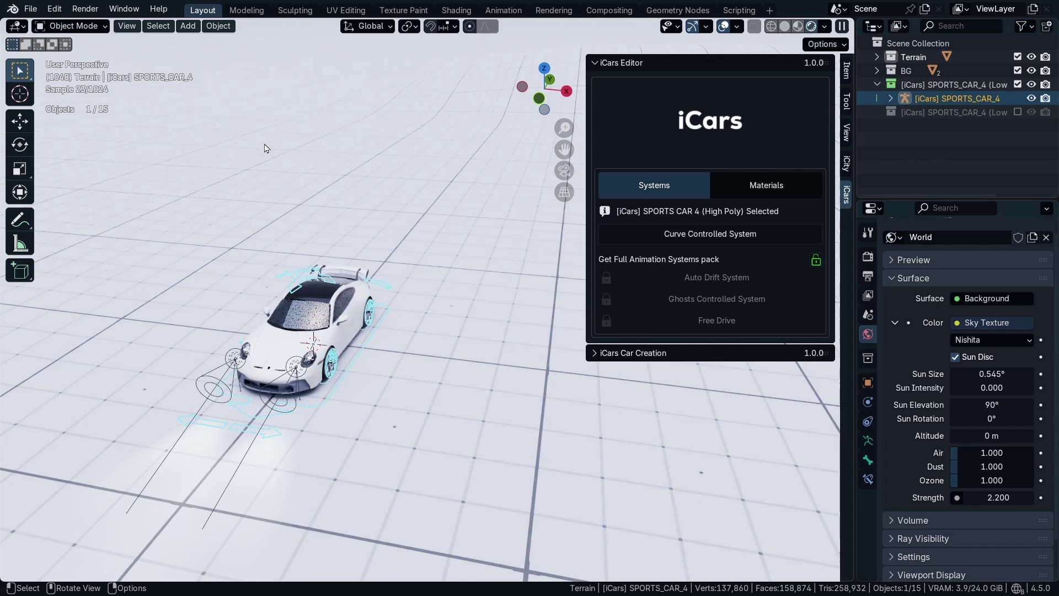
# Step: Deselect the first car and append SPORTS_CAR_5 from the Sports Cars type
pyautogui.click(353, 231)
pyautogui.click(756, 237)
pyautogui.click(749, 256)
pyautogui.click(687, 306)
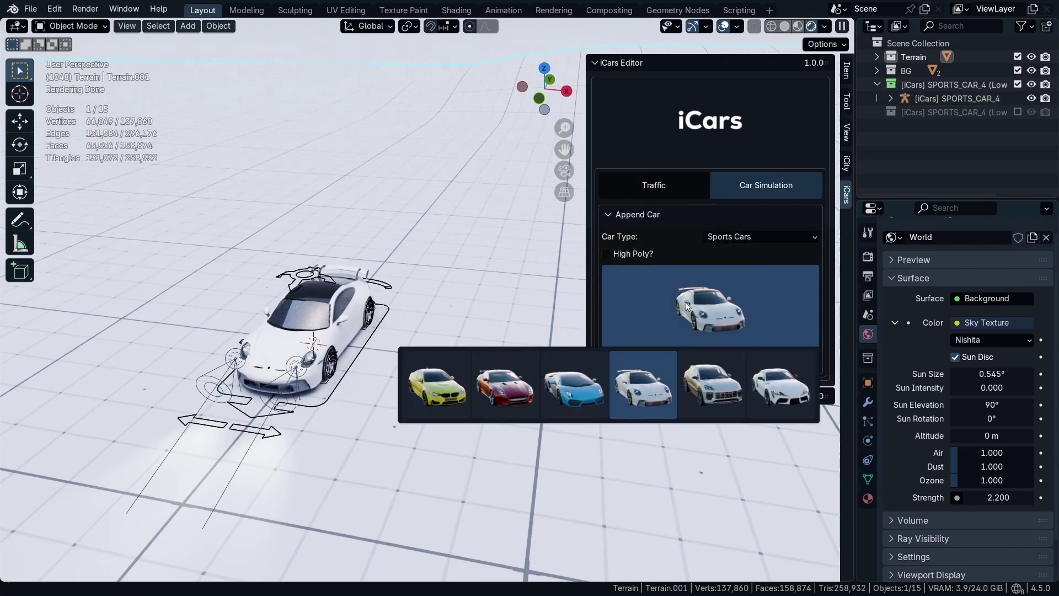
pyautogui.click(710, 373)
pyautogui.click(720, 358)
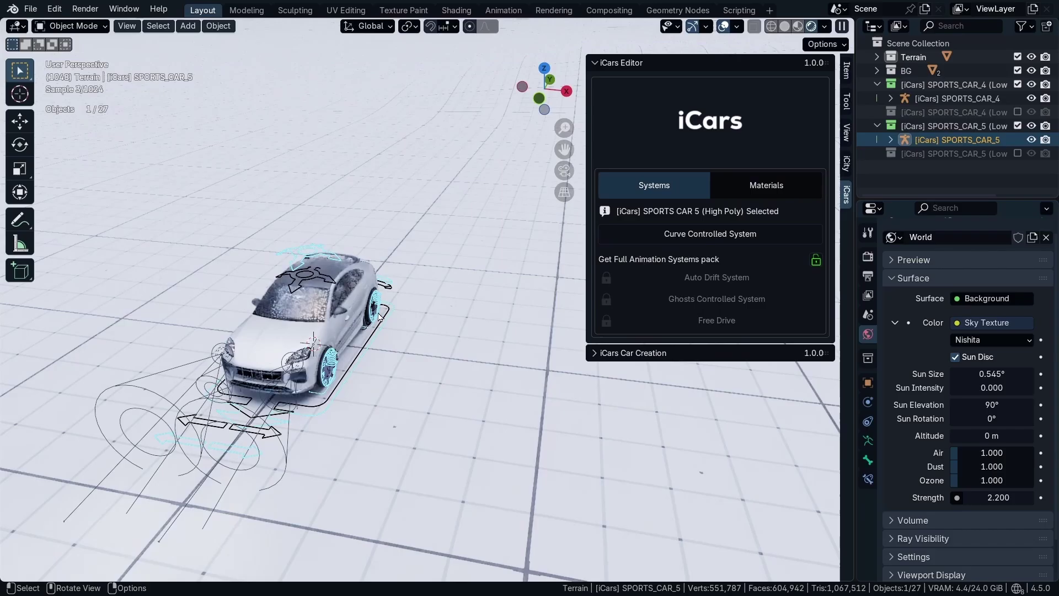
# Step: Move SPORTS_CAR_5 along the X axis so it stands beside SPORTS_CAR_4
pyautogui.press('g')
pyautogui.press('x')
pyautogui.click(323, 340)
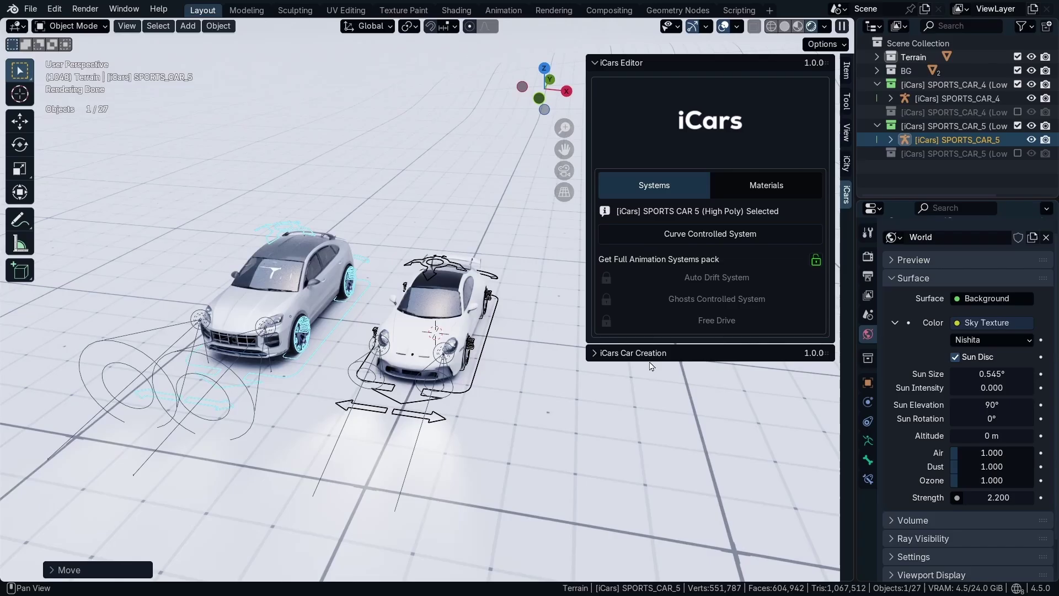
# Step: Apply the Curve Controlled System to SPORTS_CAR_5, shift its path about 5.4 m along global X and leave path editing
pyautogui.click(681, 240)
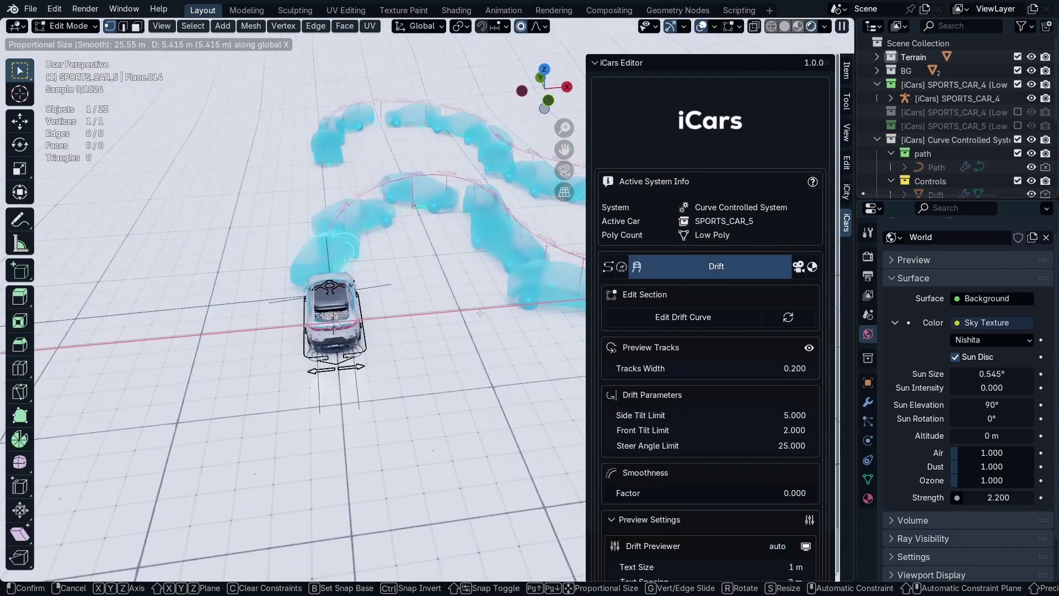
pyautogui.click(480, 313)
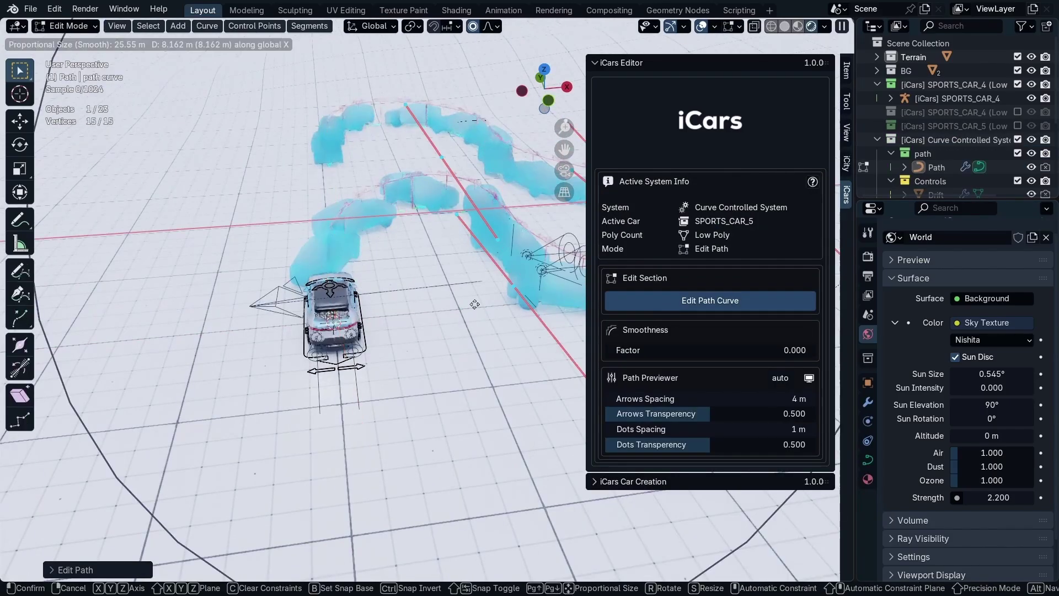
pyautogui.click(632, 289)
pyautogui.click(662, 300)
# Step: Apply the Curve Controlled System to SPORTS_CAR_4, move its path away from the other car and leave path editing
pyautogui.click(337, 307)
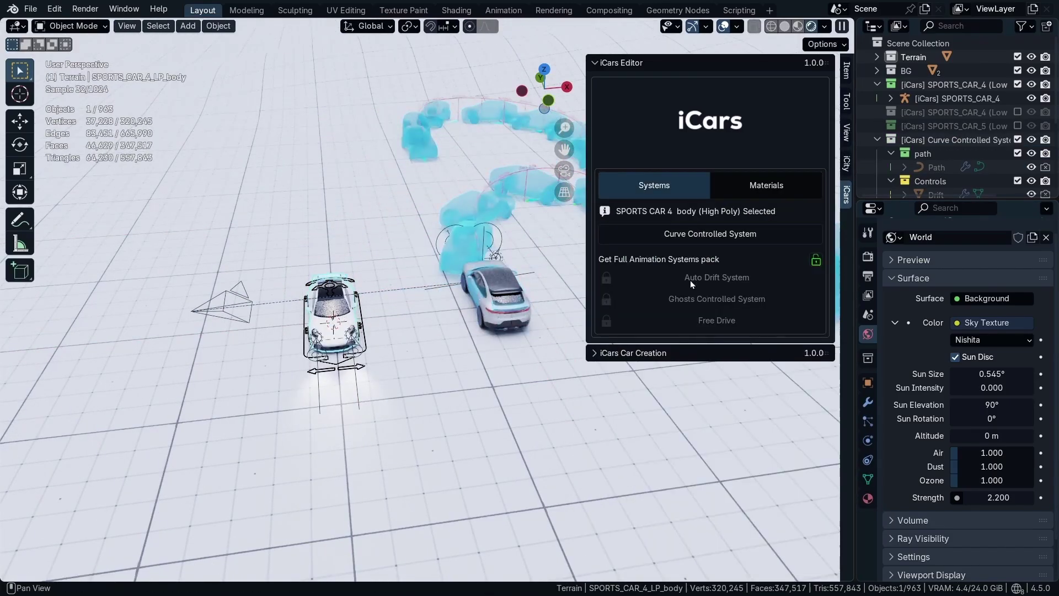
pyautogui.click(680, 241)
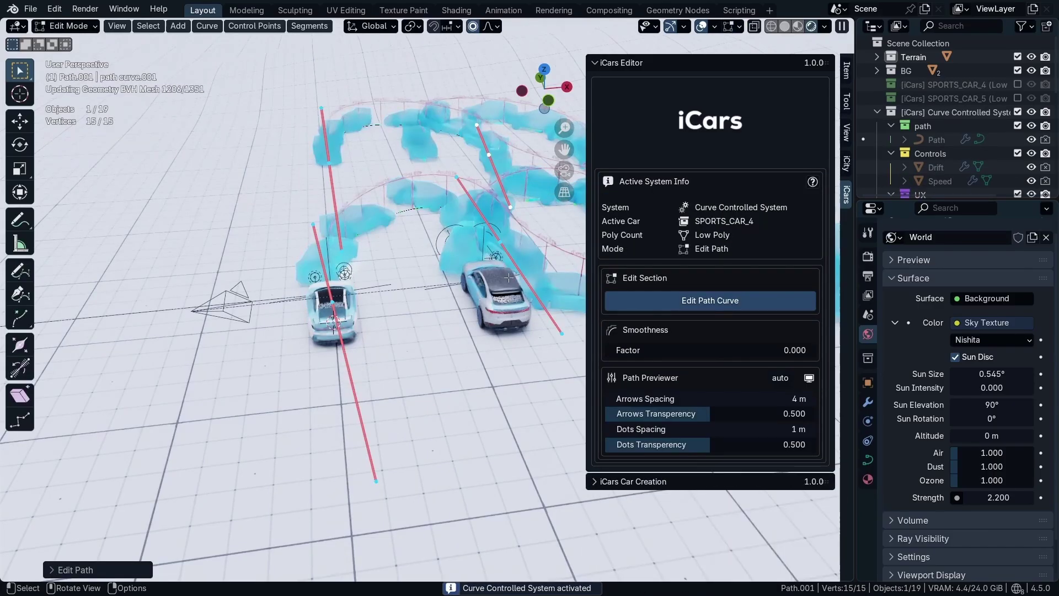
pyautogui.click(292, 298)
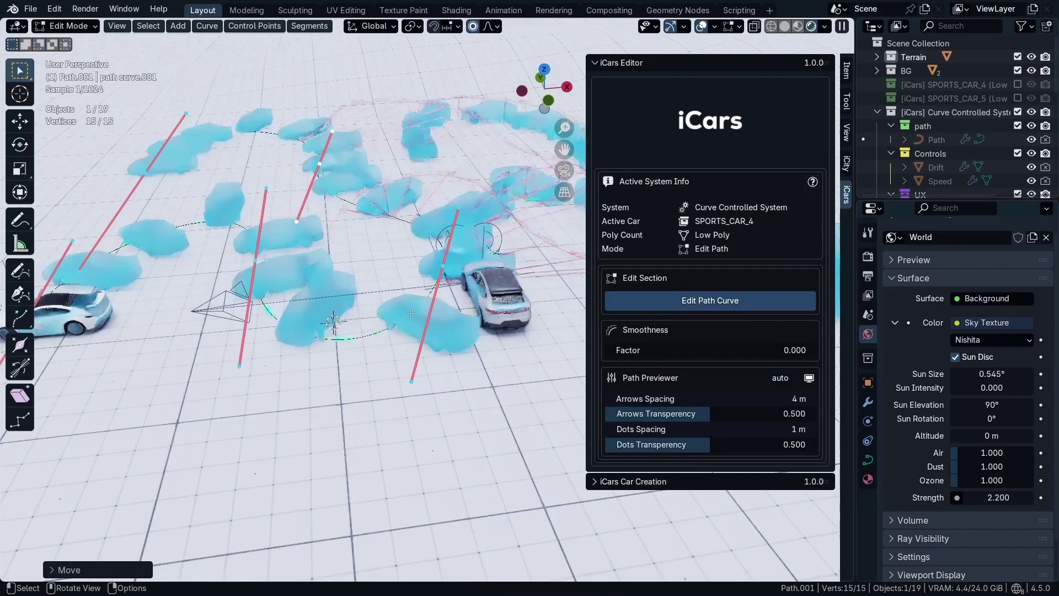
pyautogui.scroll(-4, 425, 313)
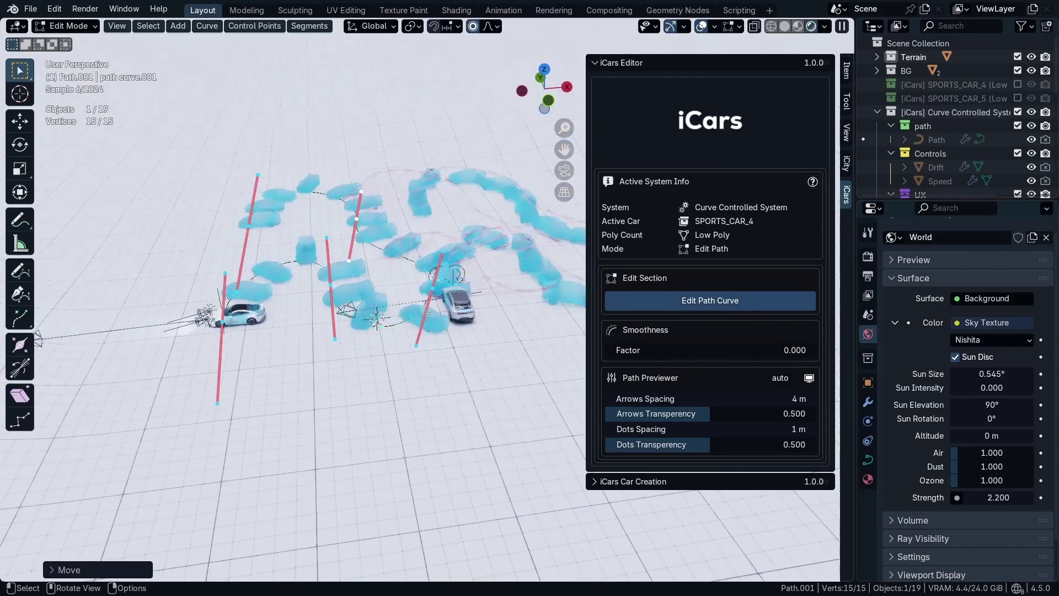
pyautogui.click(652, 303)
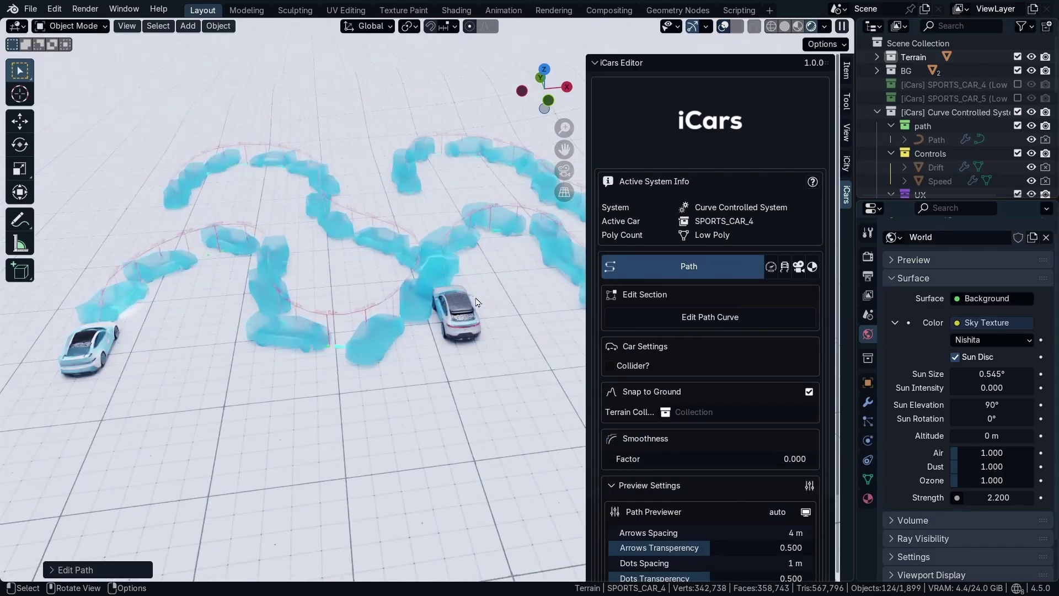
# Step: Play the animation of both cars, then set the preview ghost spacing of SPORTS_CAR_5 to 6.440
pyautogui.moveTo(475, 309); pyautogui.dragTo(445, 362, button='middle')
pyautogui.press('space')
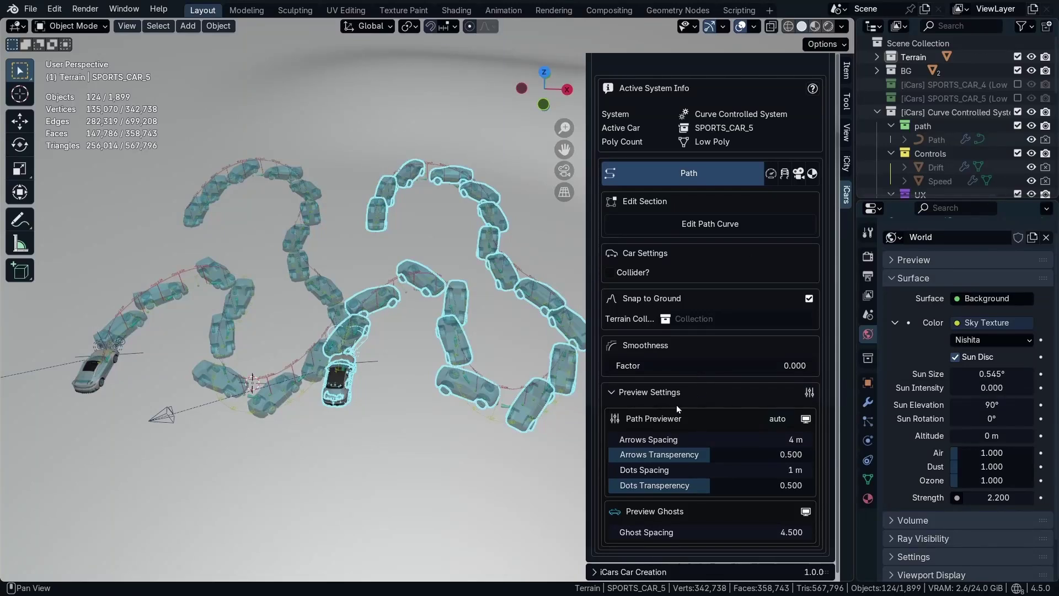
pyautogui.moveTo(717, 532); pyautogui.dragTo(829, 531)
pyautogui.scroll(7, 332, 353)
pyautogui.moveTo(332, 346); pyautogui.dragTo(391, 406, button='middle')
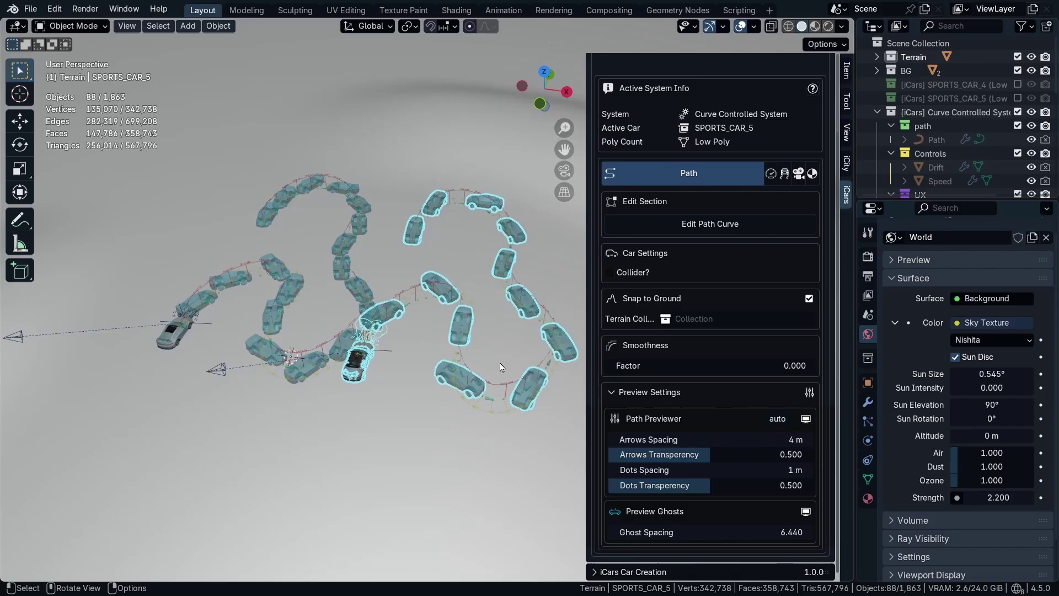
# Step: Select SPORTS_CAR_4 and adjust the spacing of its preview ghosts
pyautogui.scroll(10, 188, 350)
pyautogui.click(161, 350)
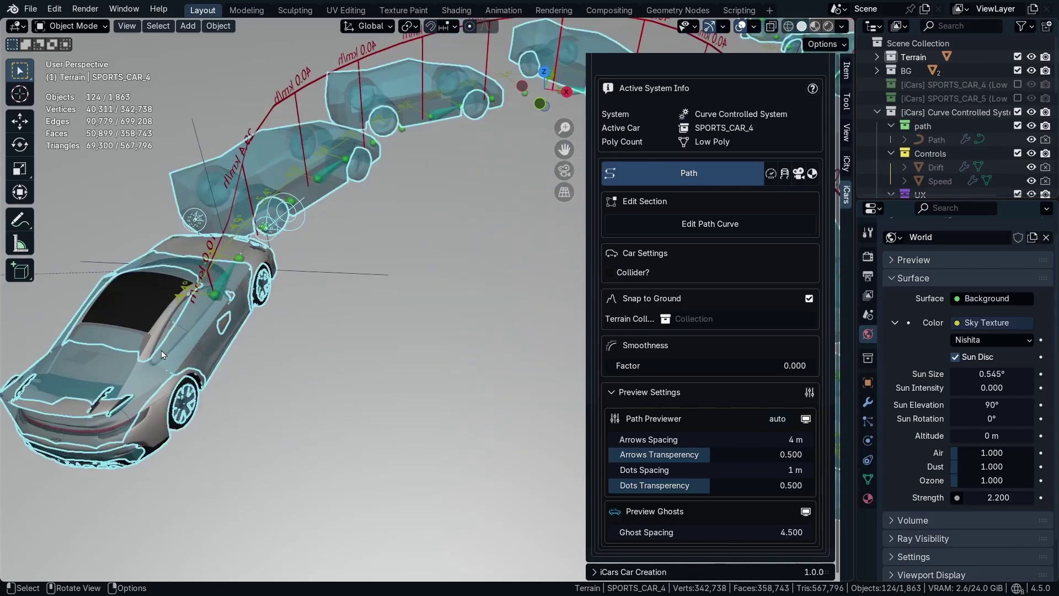
pyautogui.scroll(-7, 180, 339)
pyautogui.moveTo(709, 531)
pyautogui.mouseDown()
pyautogui.moveTo(804, 531)
pyautogui.moveTo(710, 532)
pyautogui.mouseUp()
pyautogui.scroll(-4, 222, 332)
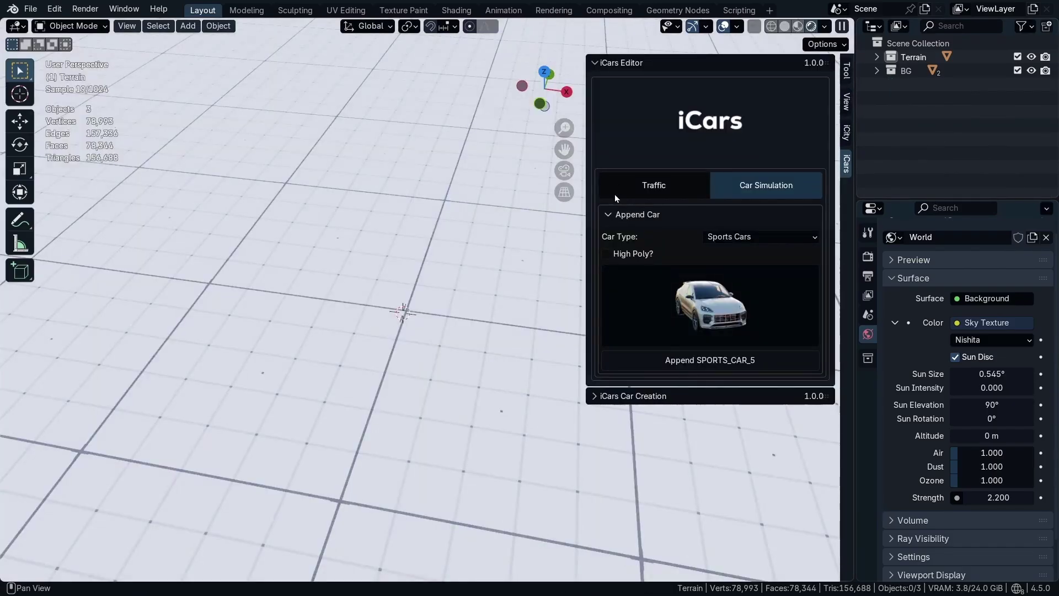
# Step: Collapse the iCars Editor and expand the iCars Car Creation settings
pyautogui.click(618, 64)
pyautogui.click(623, 81)
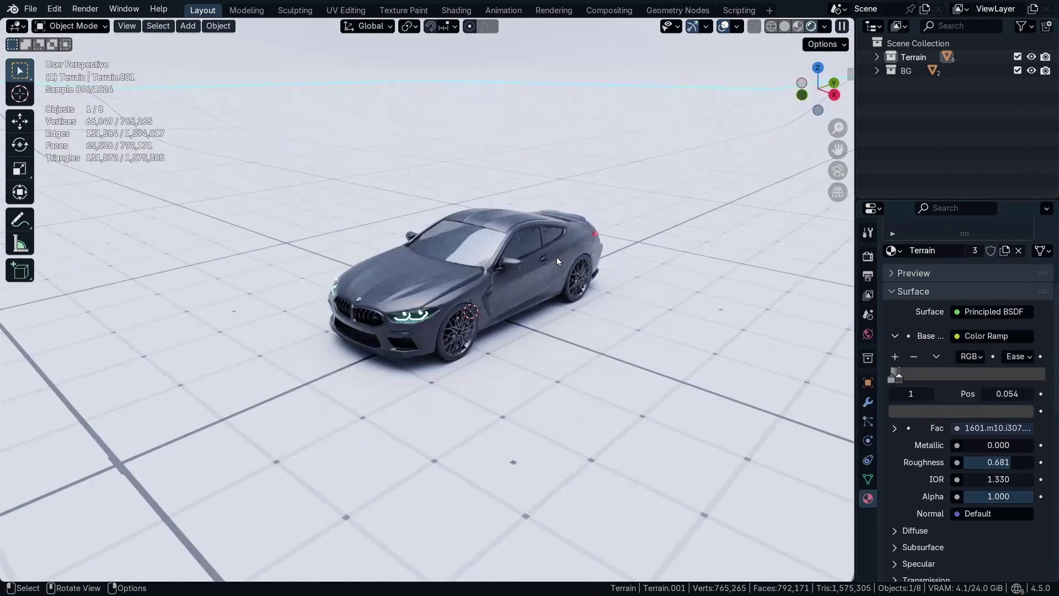
# Step: Select the custom car's front wheel, inspect the car from above and reset the 3D cursor to the world origin
pyautogui.click(459, 317)
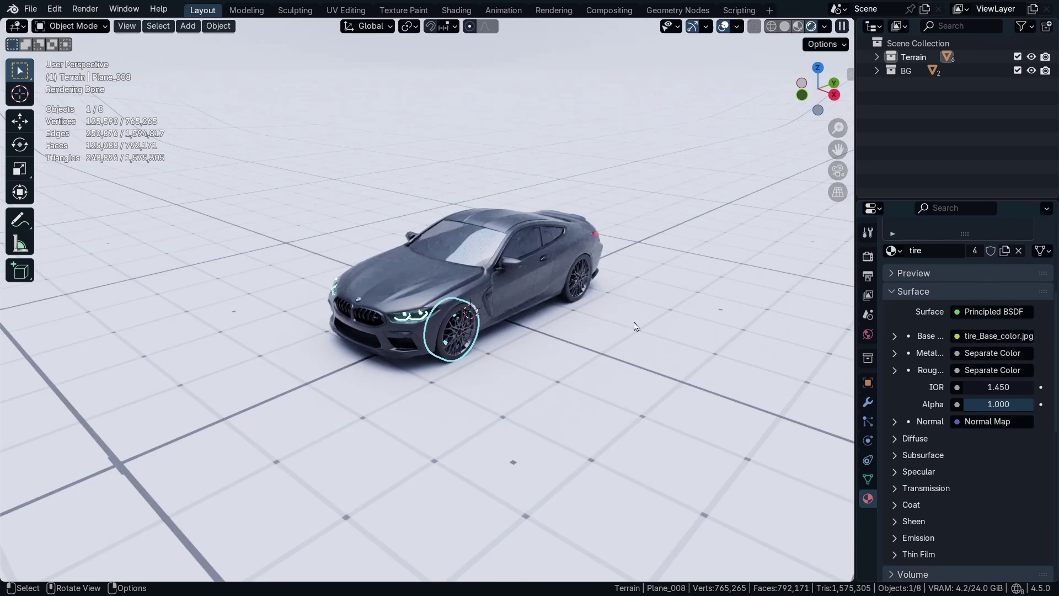
pyautogui.scroll(3, 400, 314)
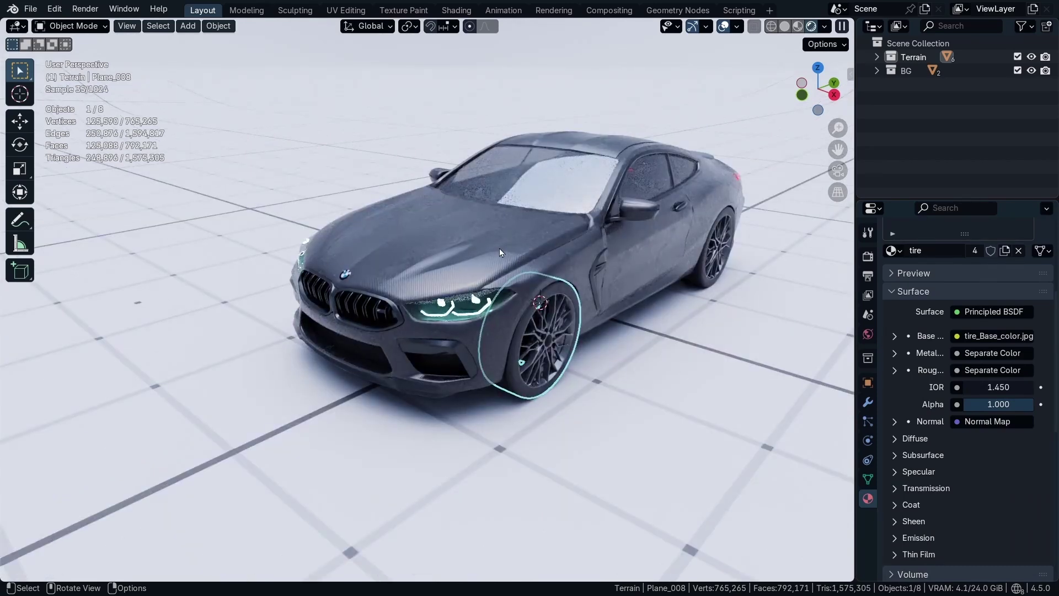
pyautogui.moveTo(402, 316); pyautogui.dragTo(503, 311, button='middle')
pyautogui.press('KP_7')
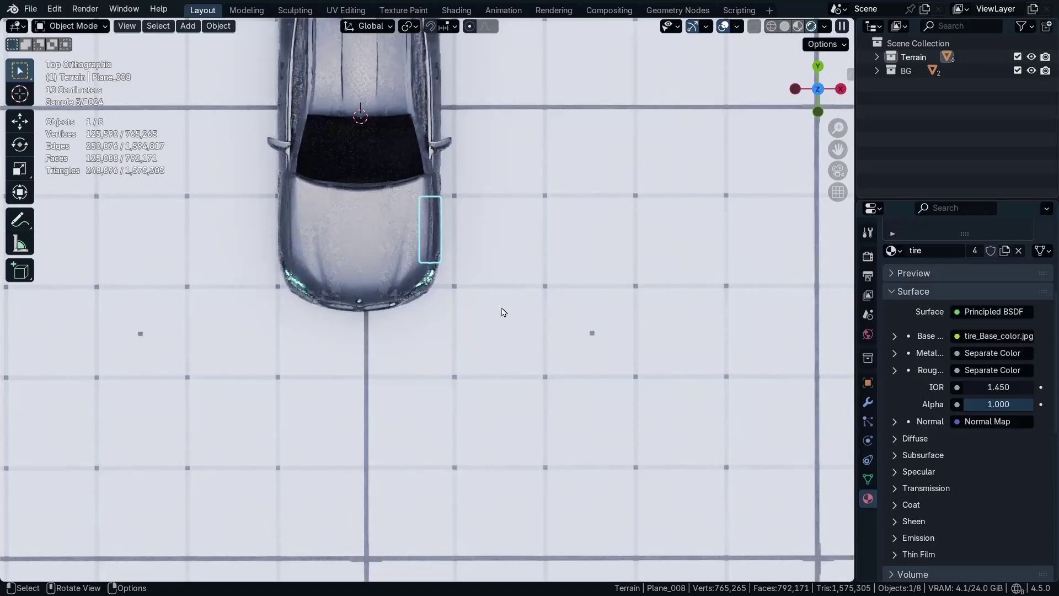
pyautogui.hotkey('shift', 'c')
pyautogui.scroll(20, 419, 312)
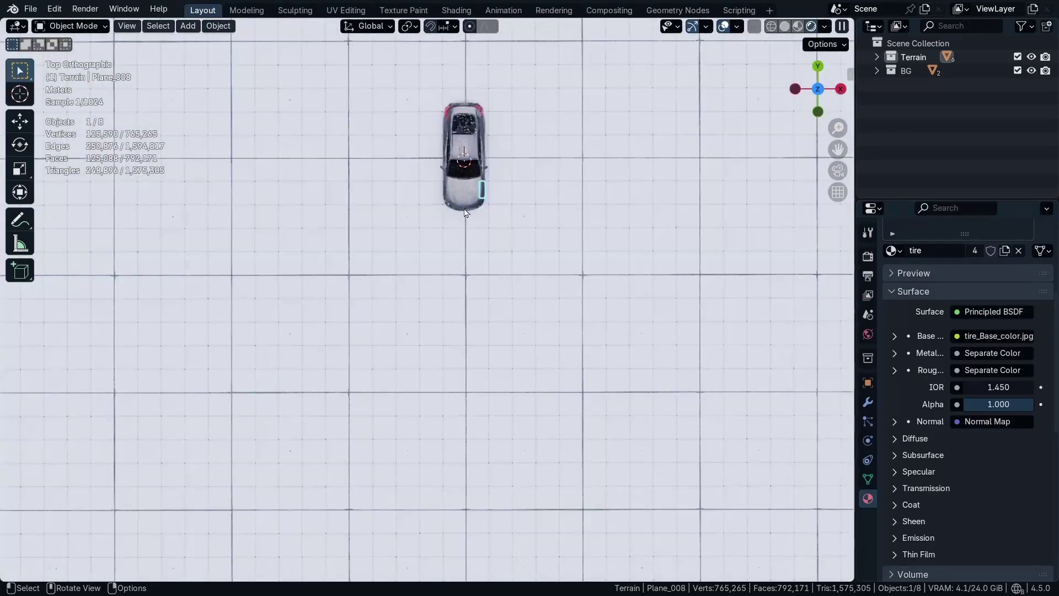
# Step: Select the custom car's body and set its origin to its geometry
pyautogui.scroll(4, 469, 134)
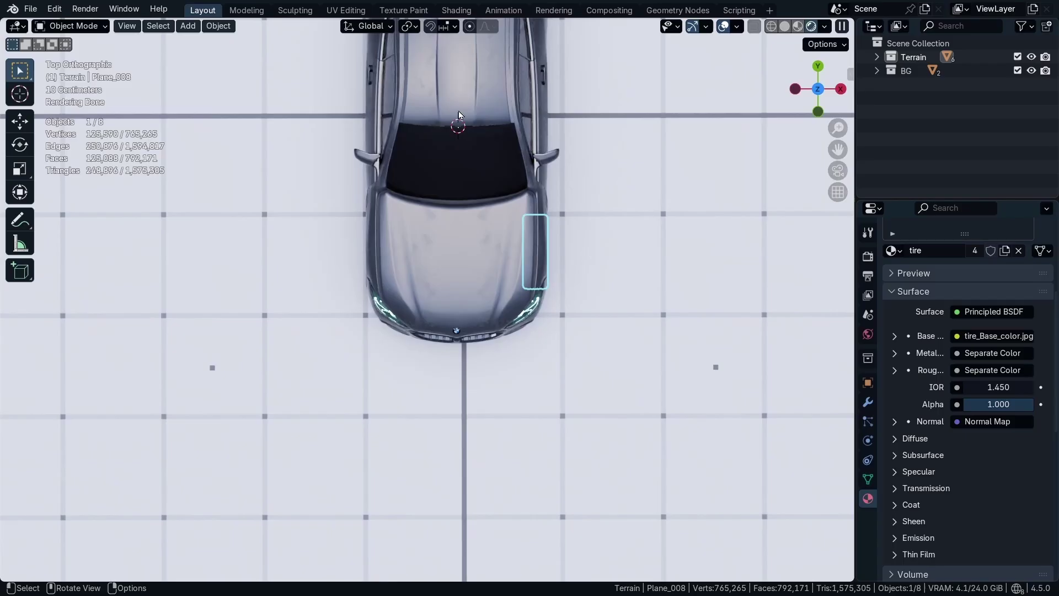
pyautogui.click(468, 161)
pyautogui.moveTo(468, 161); pyautogui.dragTo(491, 198, button='middle')
pyautogui.rightClick(492, 191)
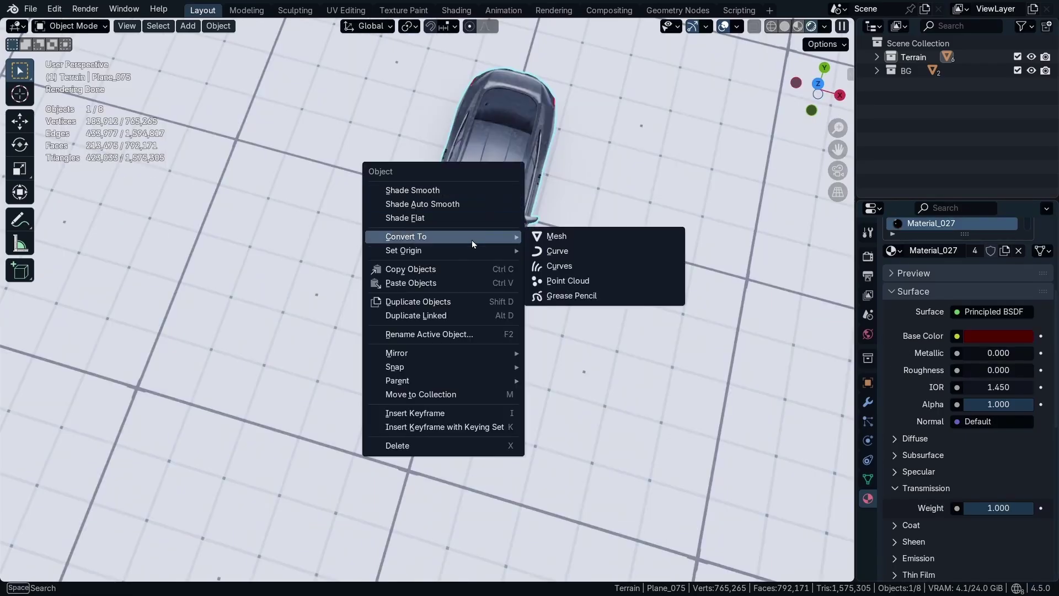
pyautogui.moveTo(458, 253)
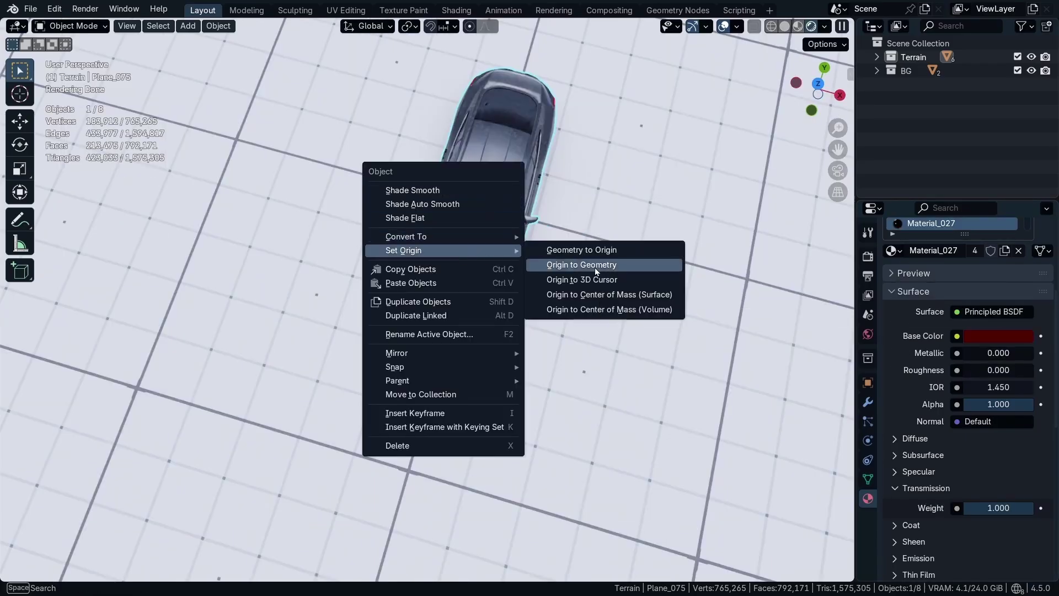
pyautogui.click(594, 267)
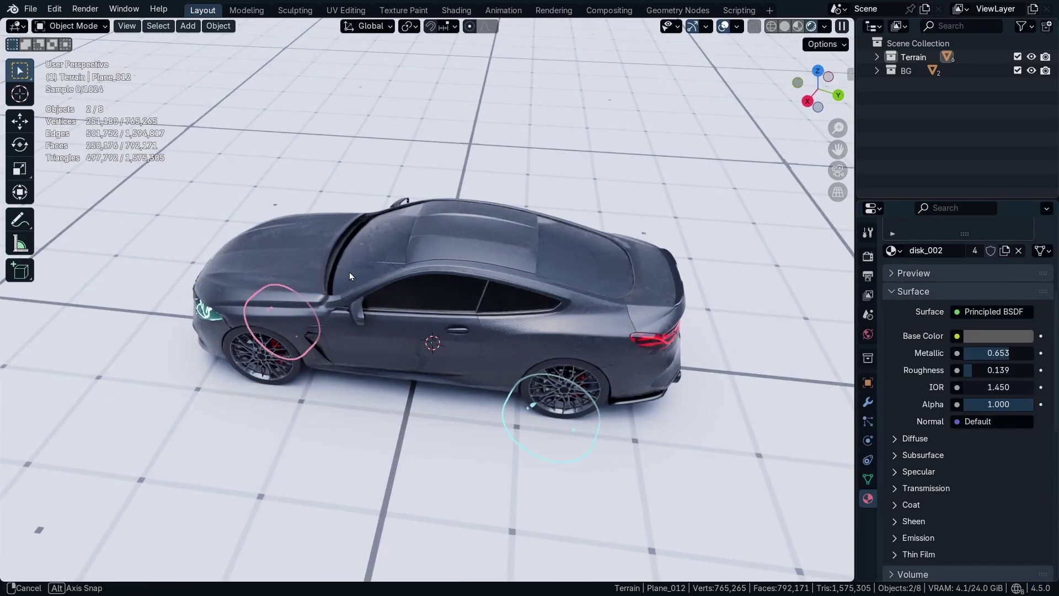
# Step: Select all four wheels of the custom car and set their origins to geometry
pyautogui.moveTo(349, 272); pyautogui.dragTo(441, 326, button='middle')
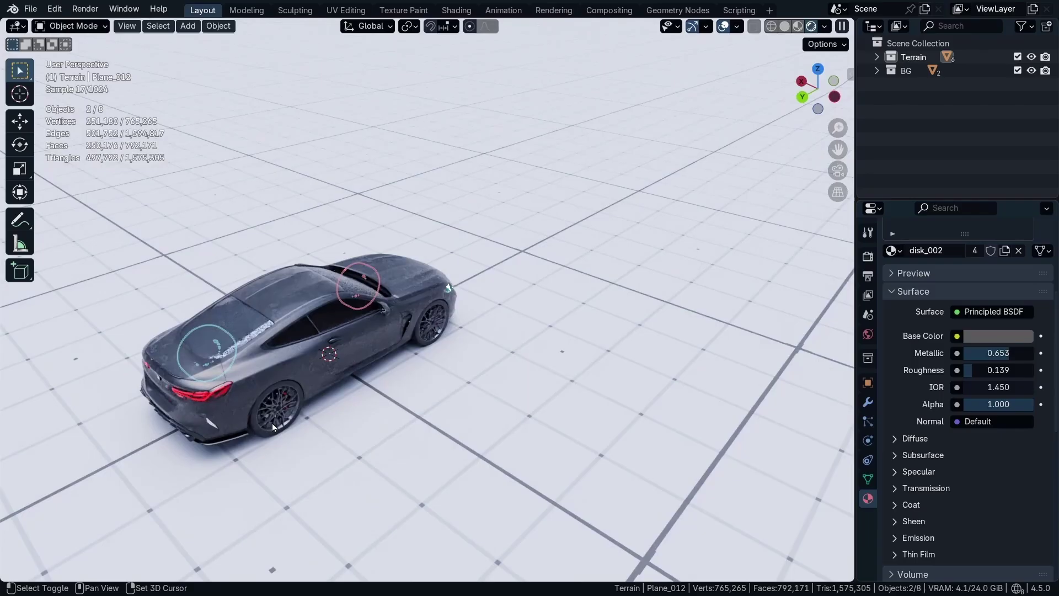
pyautogui.keyDown('shift'); pyautogui.click(444, 326); pyautogui.keyUp('shift')
pyautogui.keyDown('shift'); pyautogui.click(431, 326); pyautogui.keyUp('shift')
pyautogui.rightClick(431, 327)
pyautogui.moveTo(446, 323)
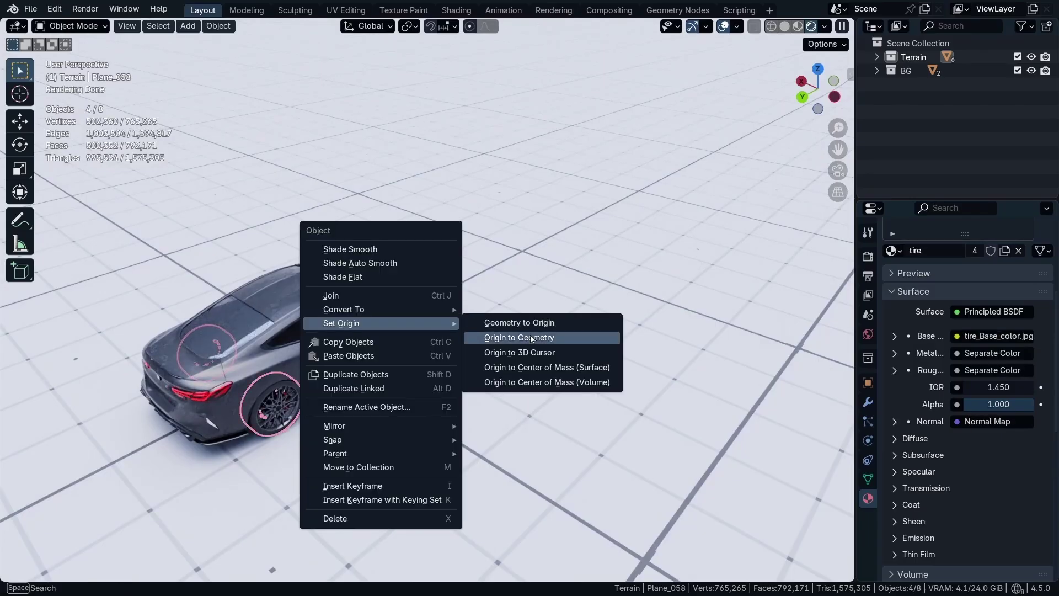
pyautogui.click(551, 334)
# Step: Annotate the car in top view with one stroke along each ground axis, and make the strokes thick and black
pyautogui.moveTo(299, 369); pyautogui.dragTo(332, 323, button='middle')
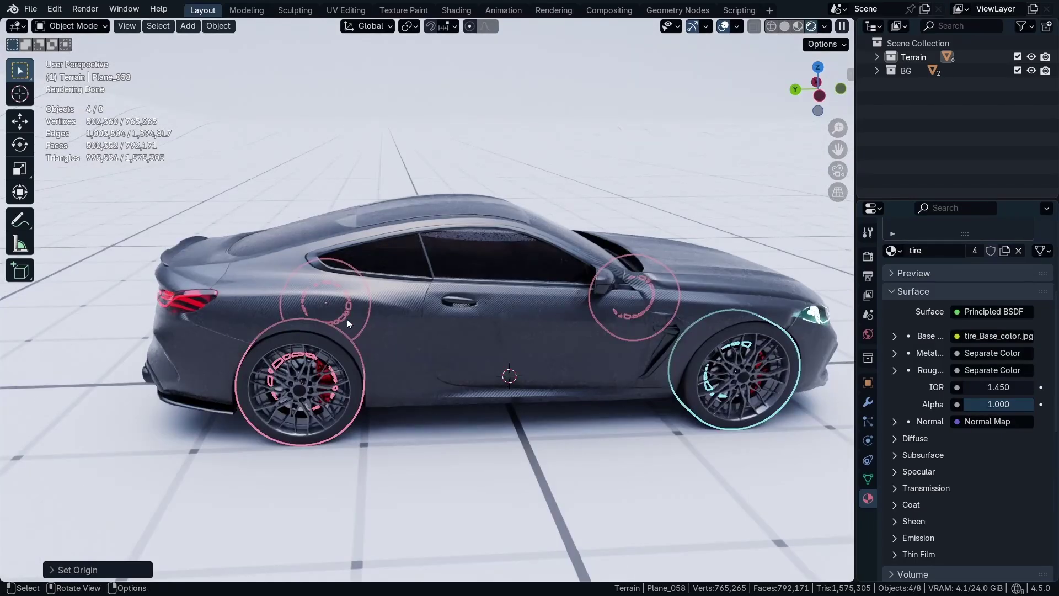
pyautogui.press('KP_7')
pyautogui.scroll(-4, 369, 255)
pyautogui.press('d')
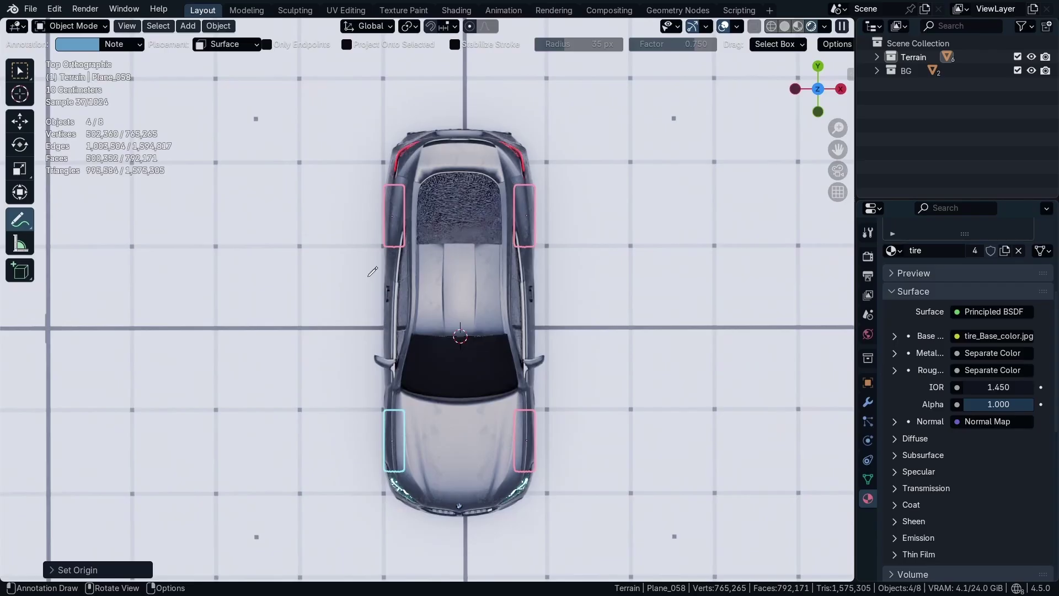
pyautogui.moveTo(133, 329); pyautogui.dragTo(797, 328)
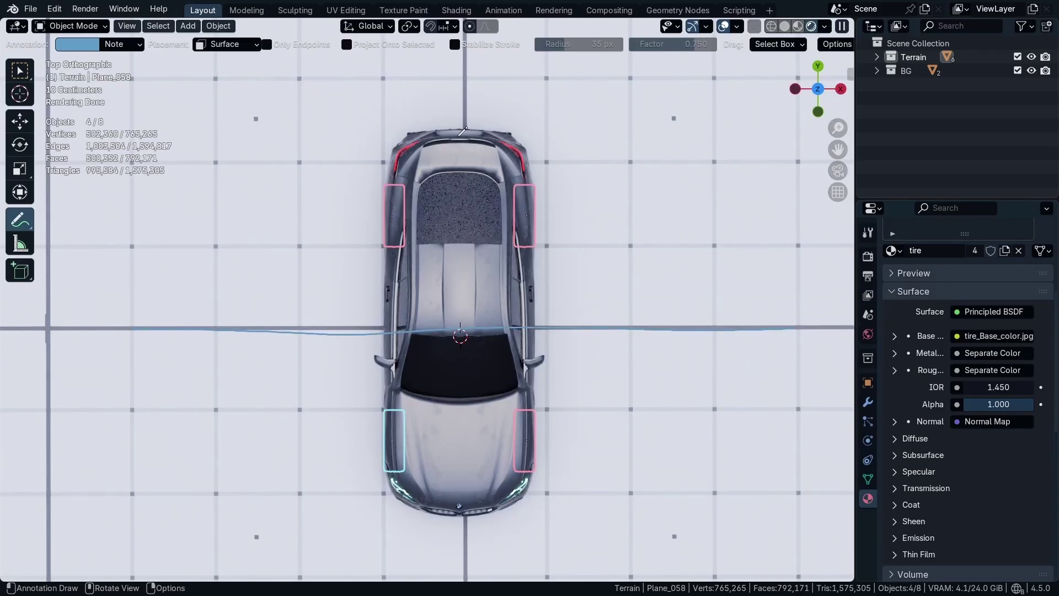
pyautogui.moveTo(464, 76); pyautogui.dragTo(473, 561)
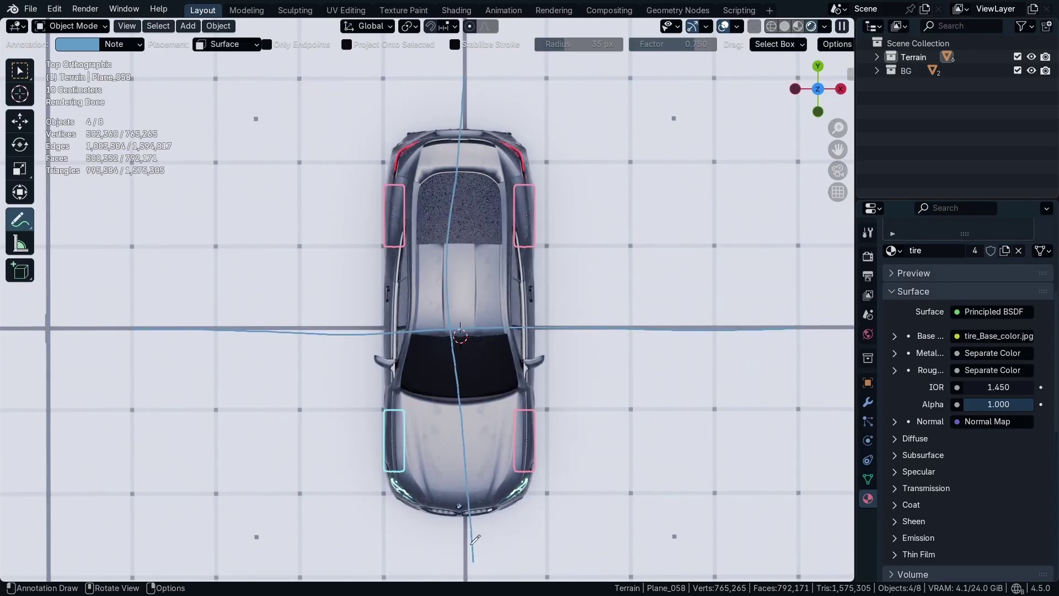
pyautogui.click(113, 46)
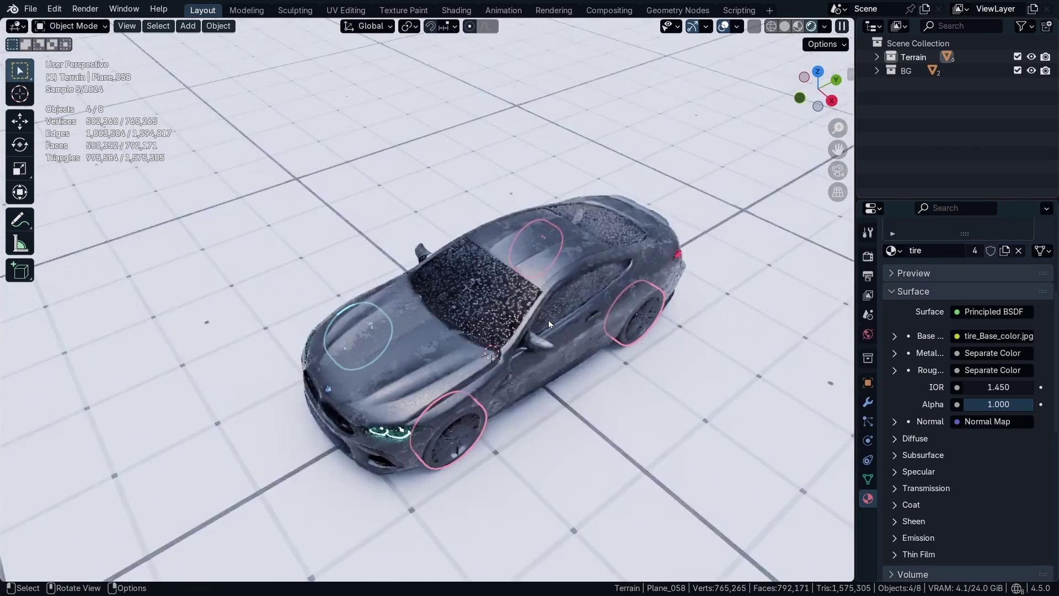
# Step: Assign the custom car's body mesh as the Body in the iCars car components
pyautogui.press('n')
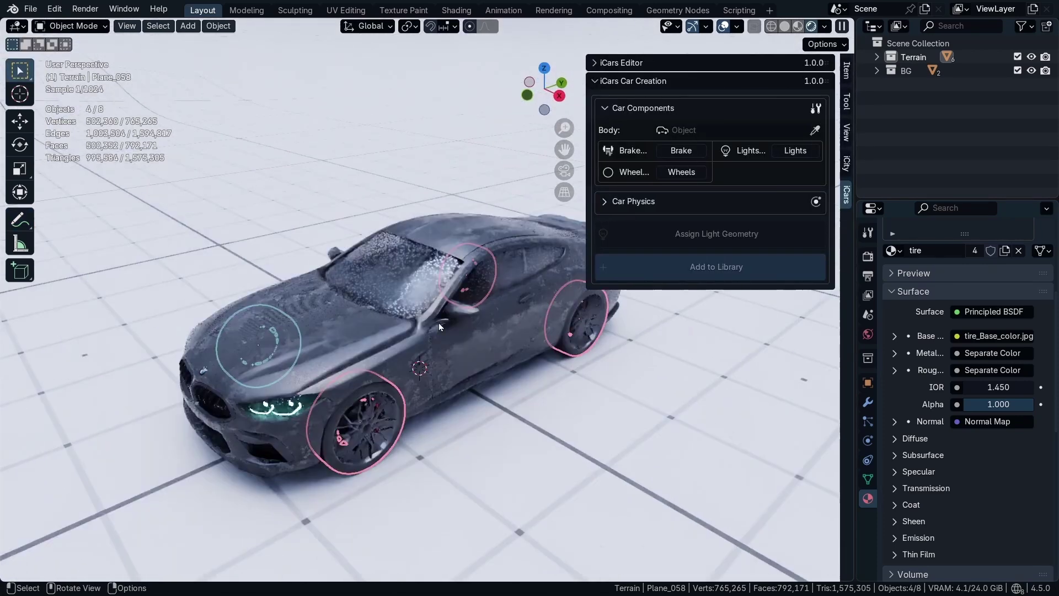
pyautogui.click(815, 131)
pyautogui.click(450, 269)
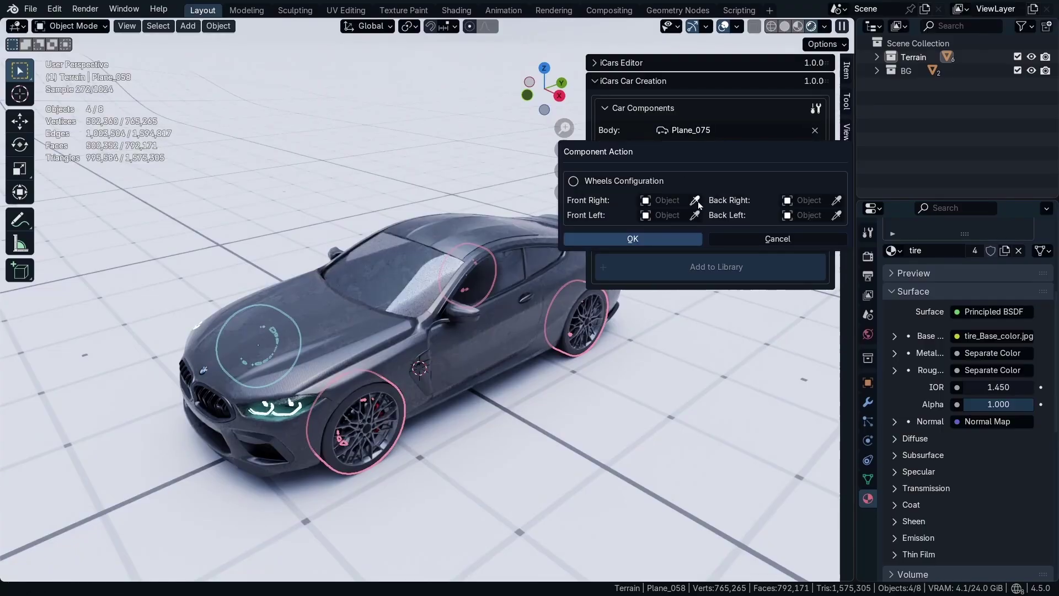
# Step: Isolate the four wheels, assign them to the front and back slots of the wheels configuration, and leave the isolated view
pyautogui.press('Escape')
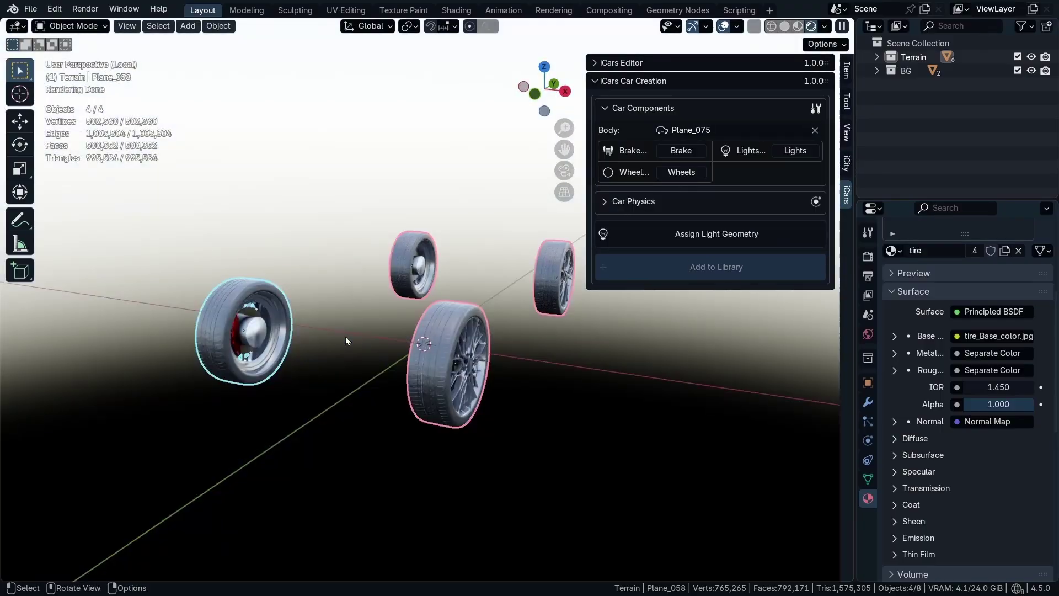
pyautogui.click(693, 200)
pyautogui.click(251, 284)
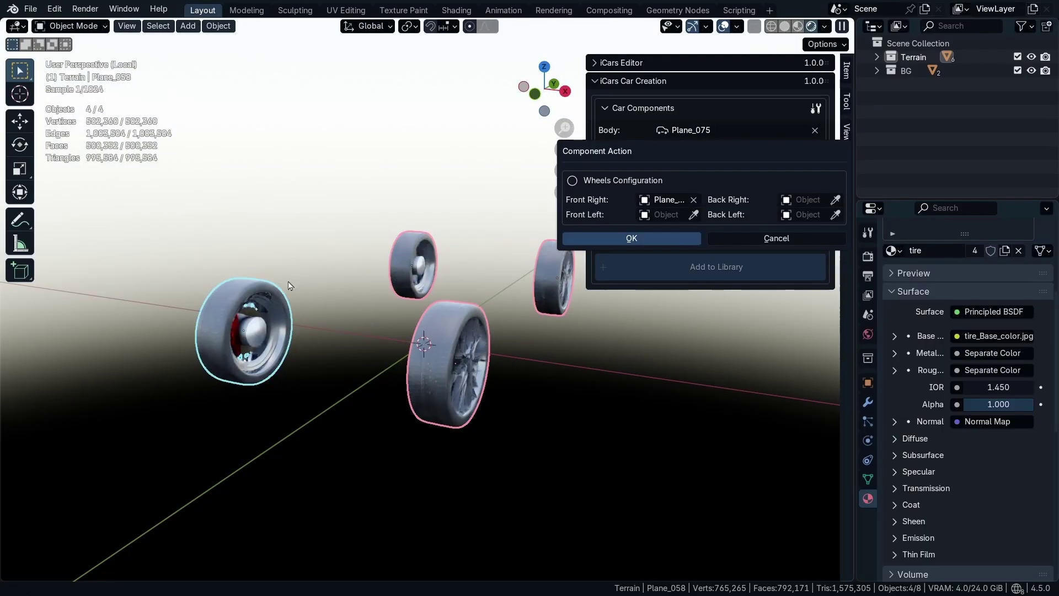
pyautogui.click(444, 331)
pyautogui.click(834, 200)
pyautogui.click(416, 251)
pyautogui.click(835, 214)
pyautogui.click(553, 276)
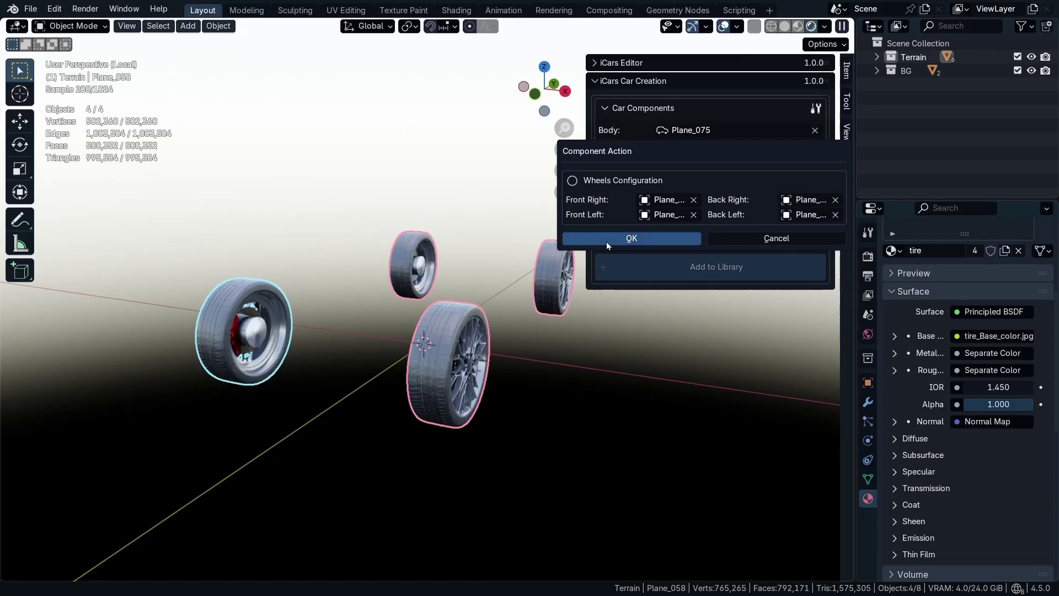
pyautogui.click(607, 241)
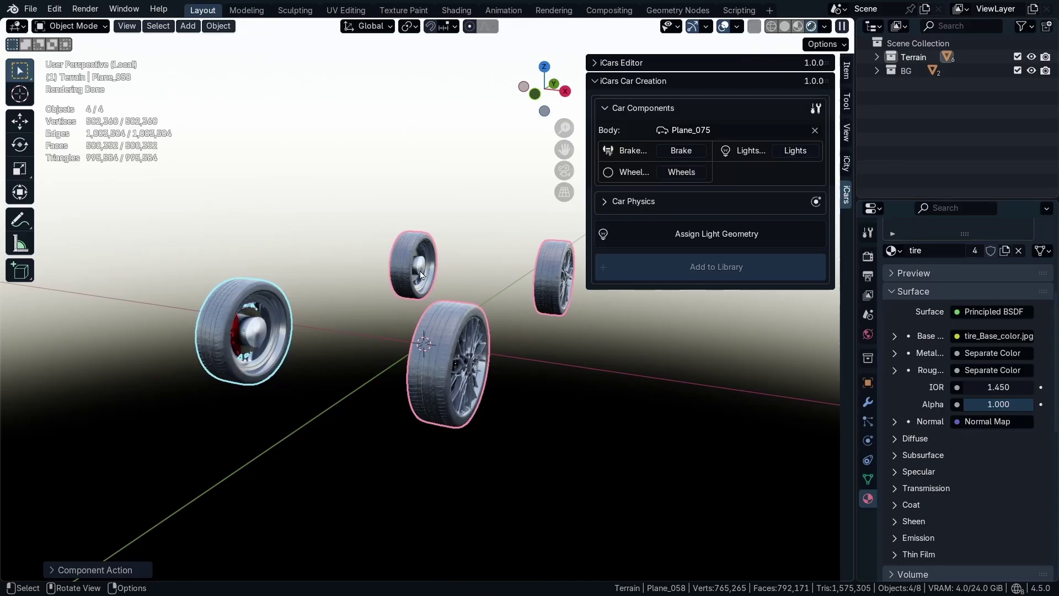
pyautogui.press('KP_Divide')
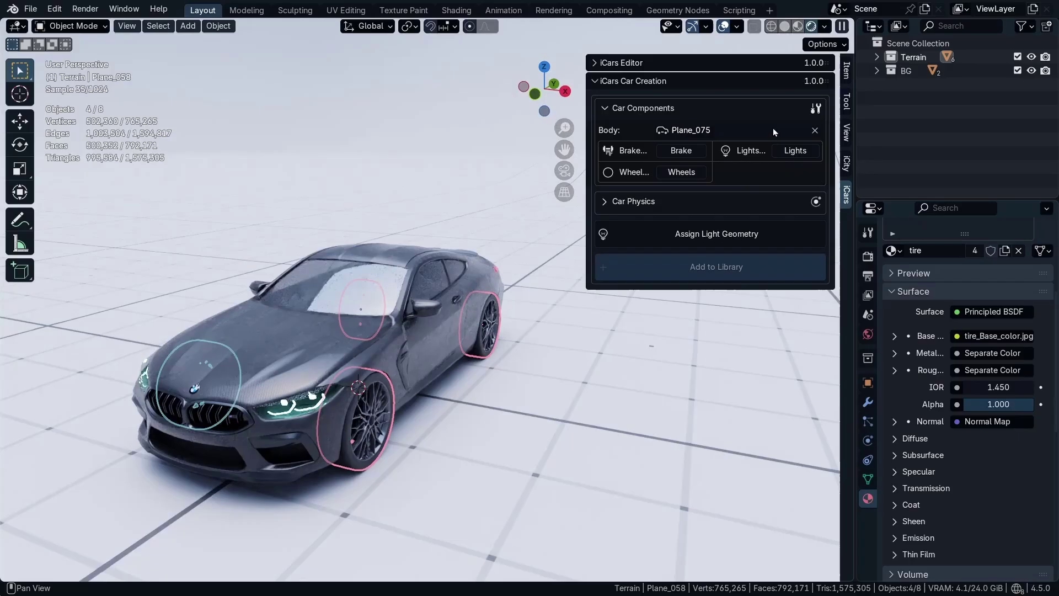
# Step: Assign the headlight spot lights in the lights configuration: Sun.001 as Front Right and Sun as Front Left
pyautogui.click(794, 150)
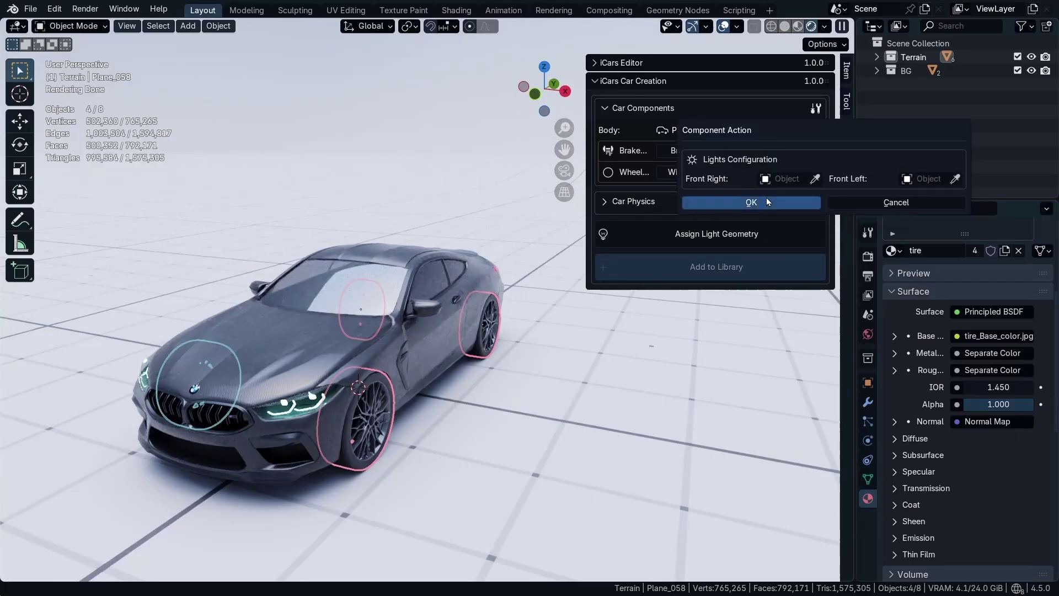
pyautogui.click(766, 198)
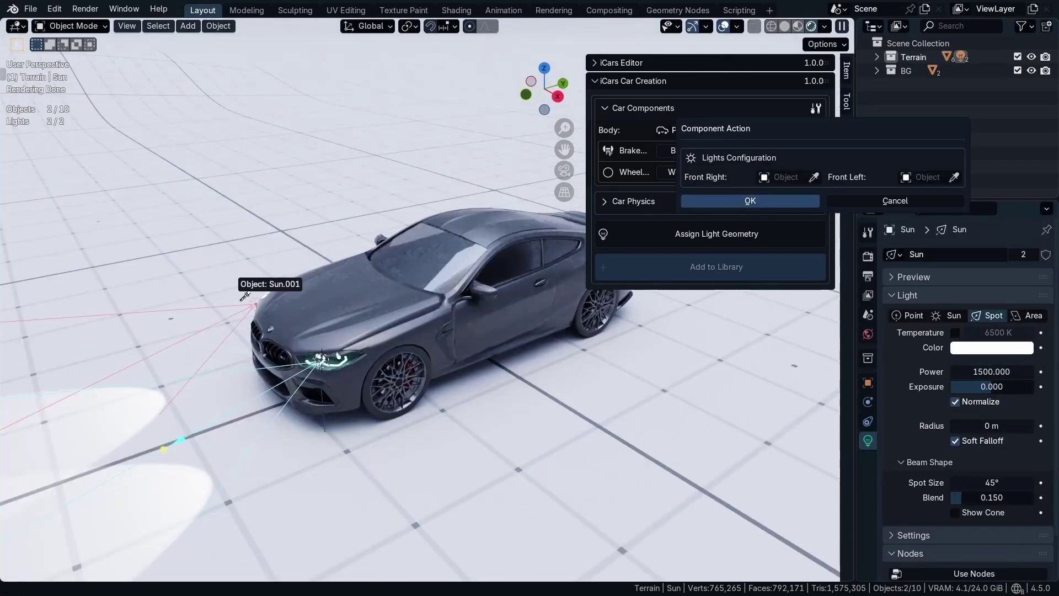
pyautogui.click(255, 304)
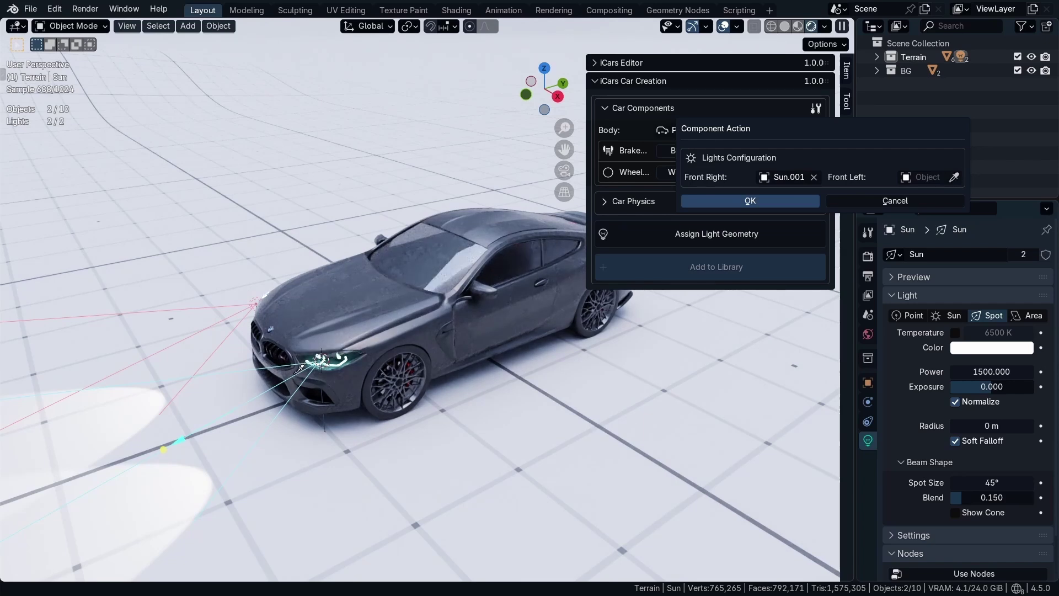
pyautogui.click(320, 359)
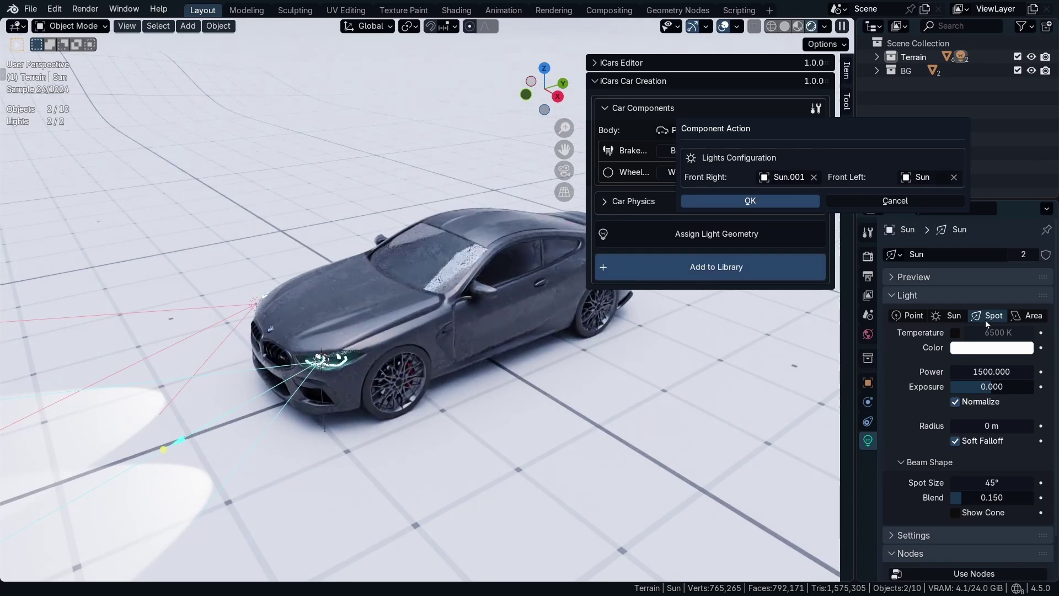
pyautogui.click(778, 201)
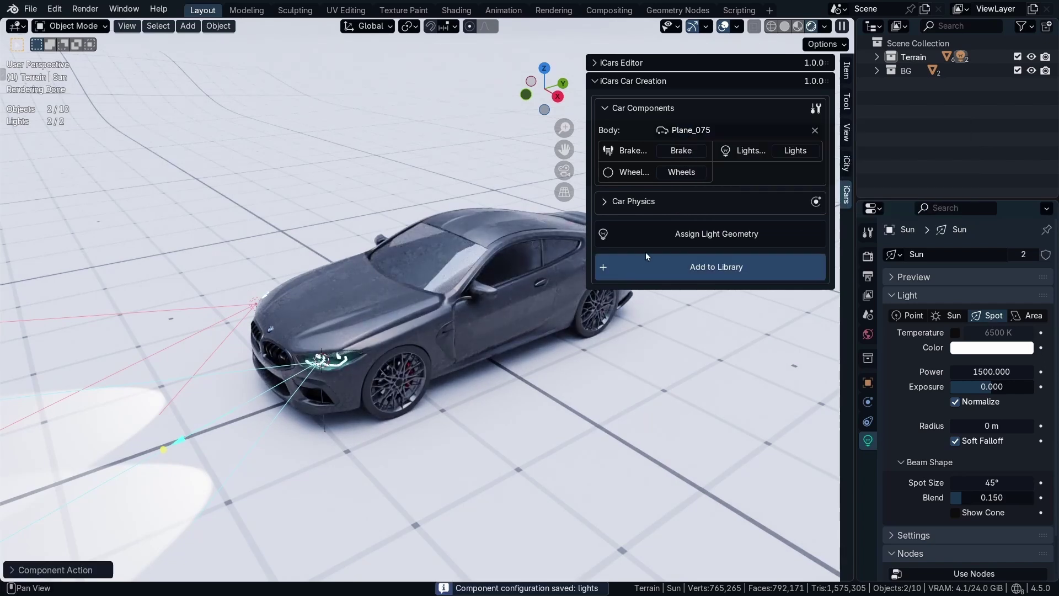
# Step: Add the car to the library as "BMW Custom CAR" with the Custom Car.png thumbnail, High Poly enabled and car type Cars
pyautogui.click(677, 268)
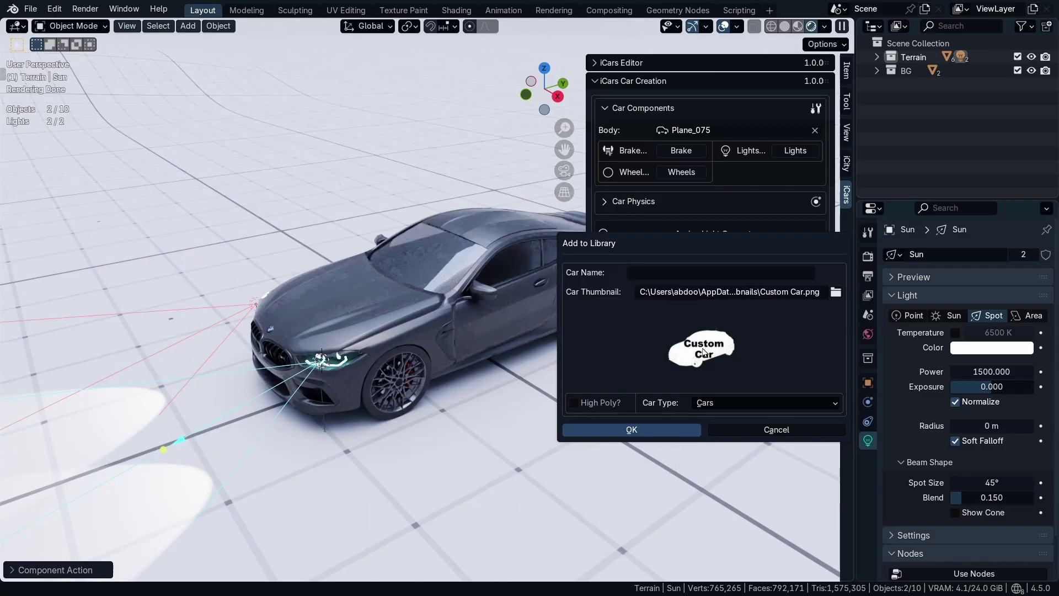
pyautogui.click(835, 296)
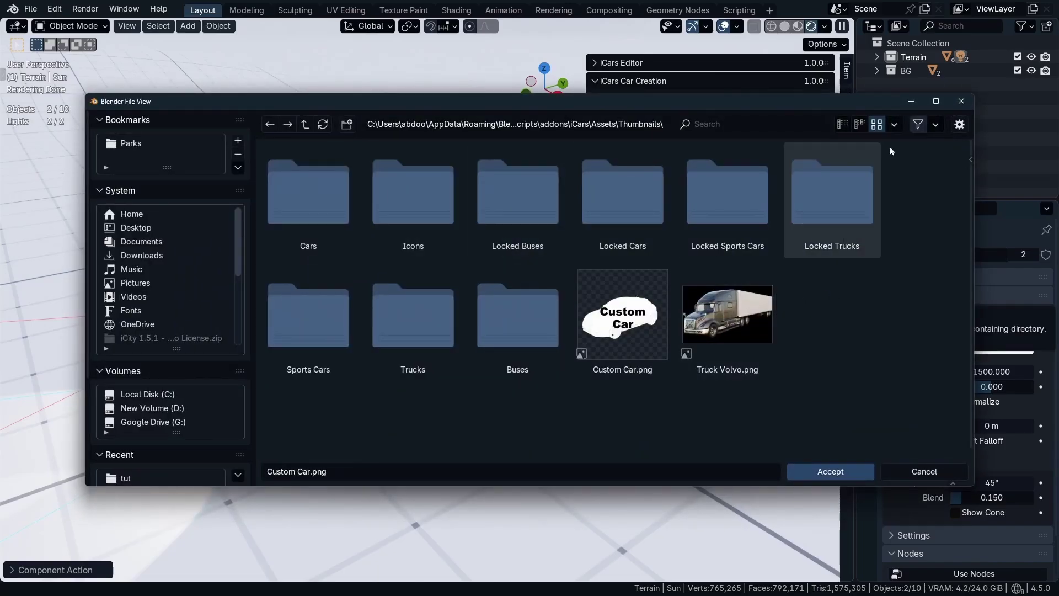
pyautogui.click(962, 101)
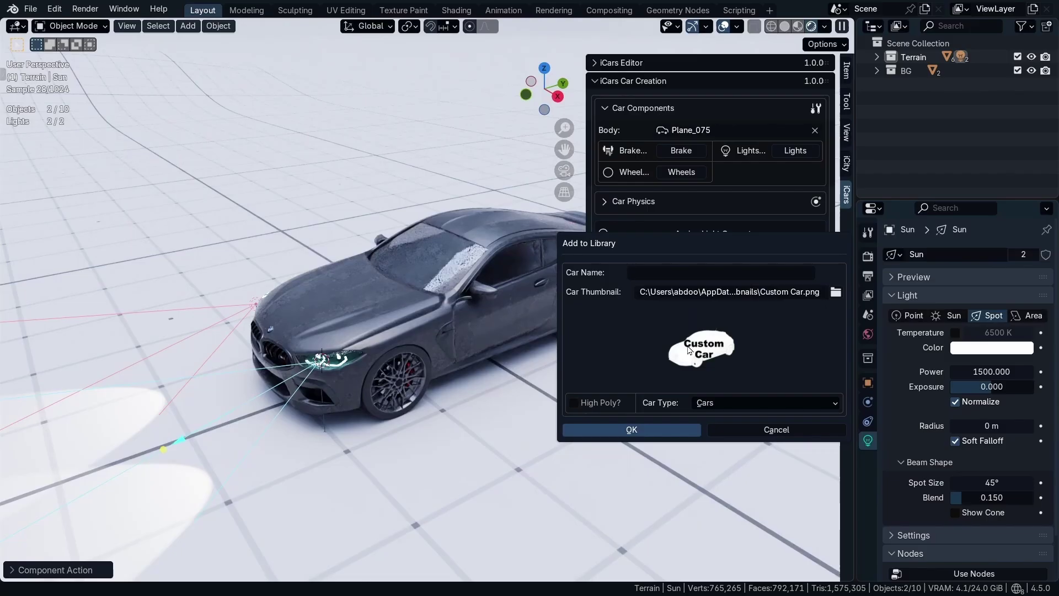
pyautogui.click(673, 272)
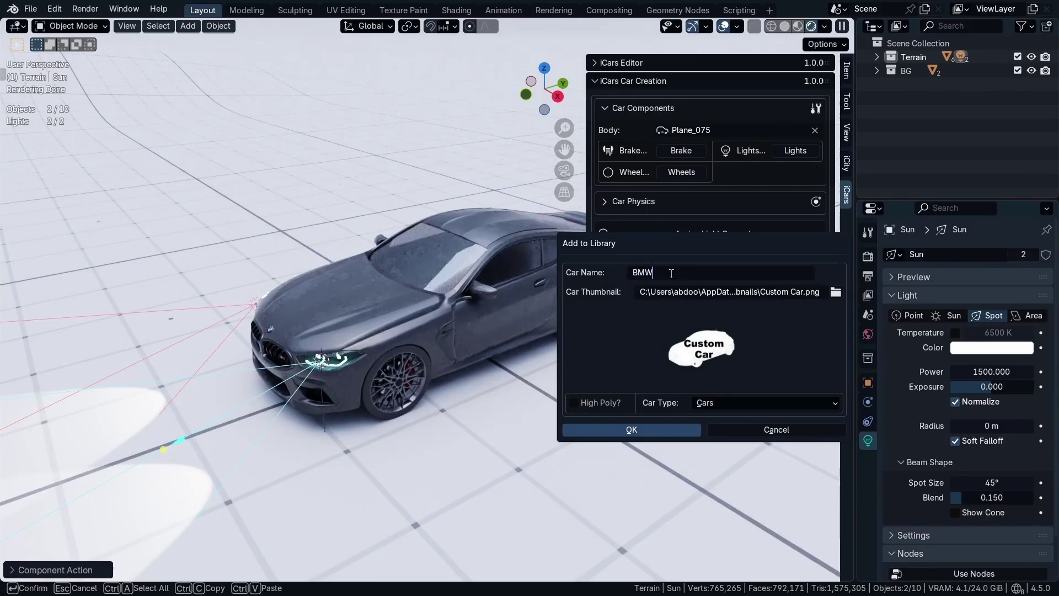
pyautogui.write('ustom CAR')
pyautogui.press('Return')
pyautogui.click(750, 403)
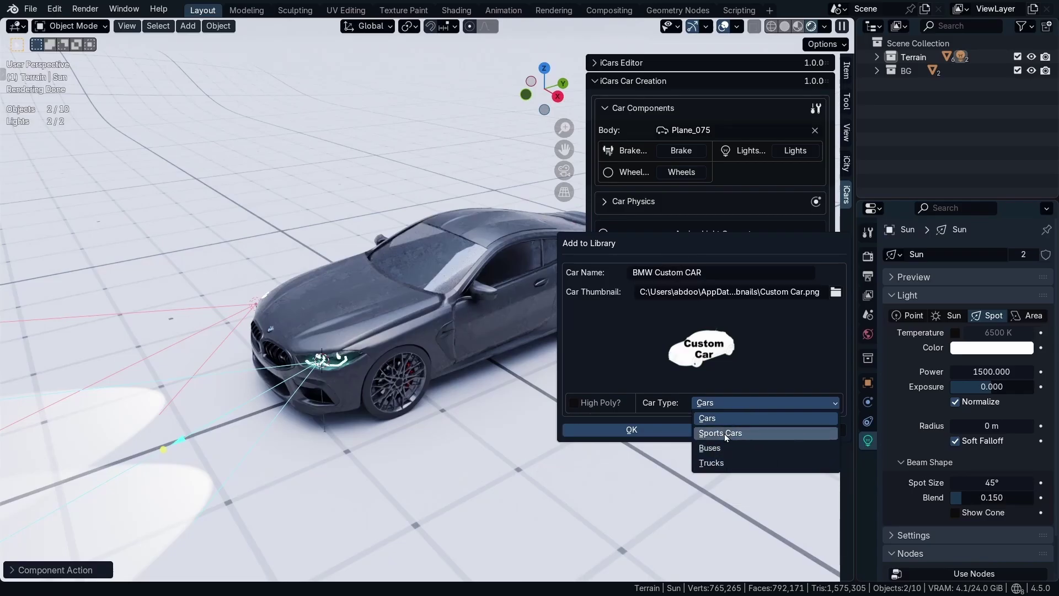
pyautogui.click(593, 406)
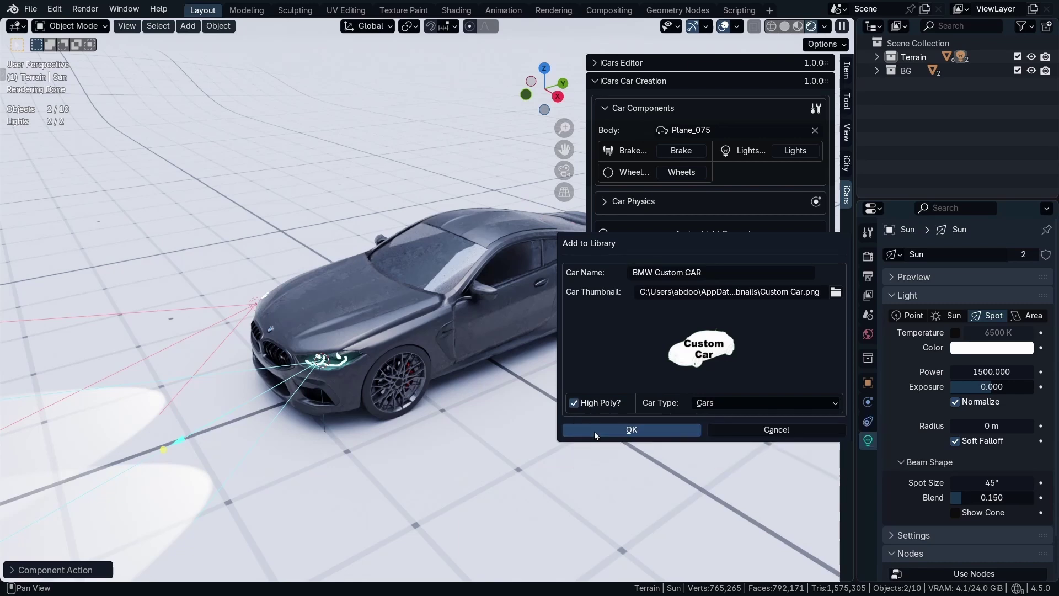
pyautogui.click(632, 431)
# Step: In the iCars Editor, choose the high-poly BMW Custom CAR from the Cars type and append it to the cleared scene
pyautogui.click(639, 81)
pyautogui.click(634, 63)
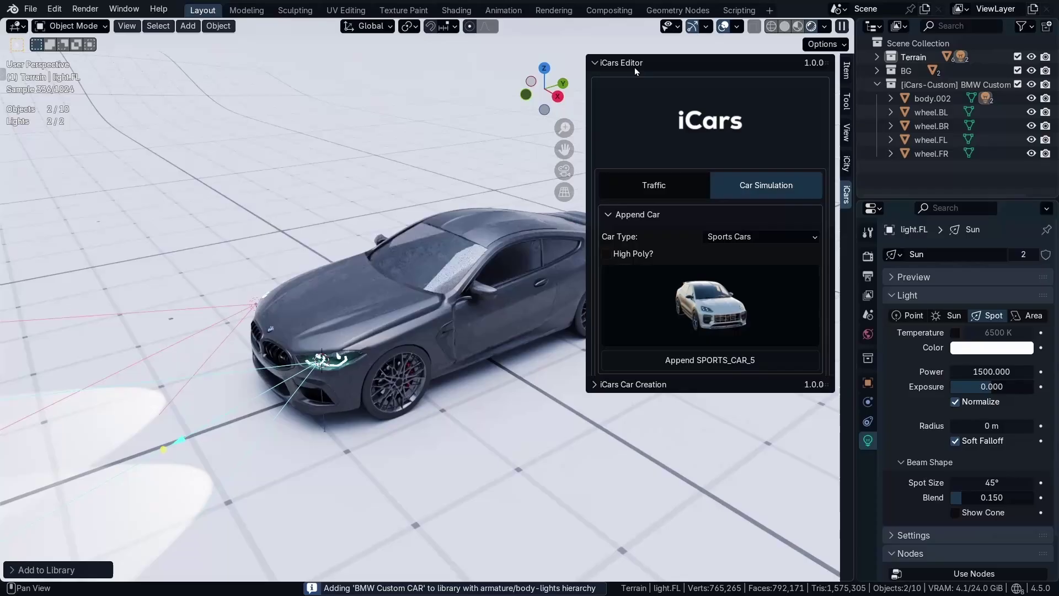
pyautogui.click(660, 297)
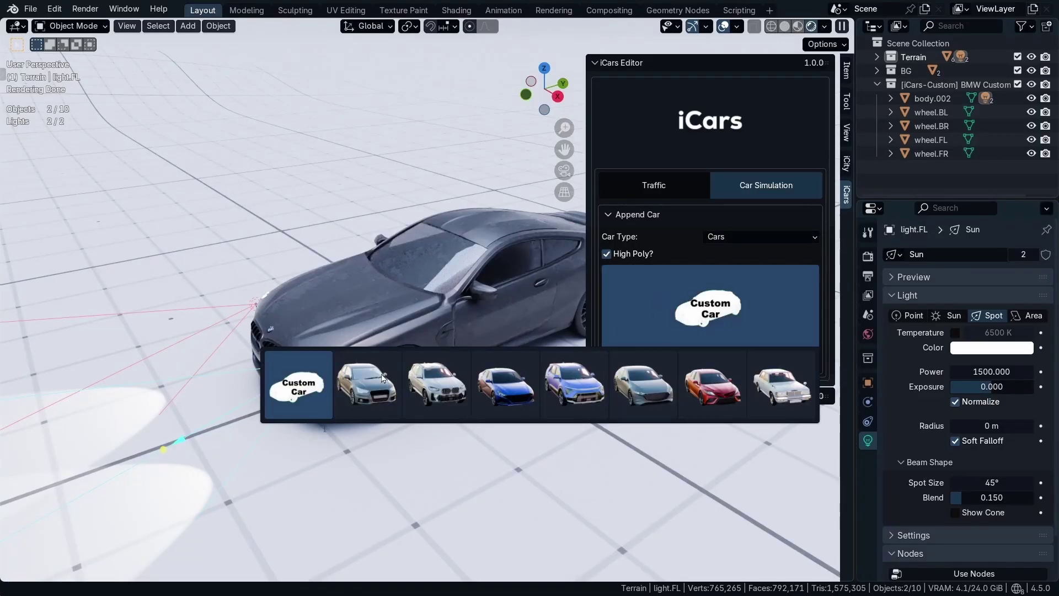
pyautogui.click(292, 366)
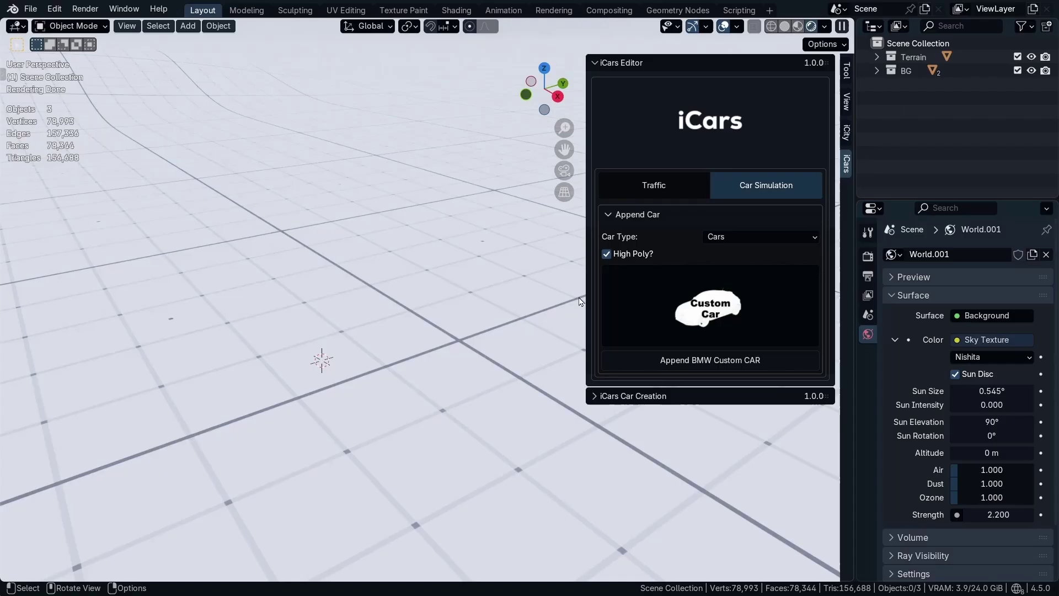
pyautogui.click(685, 360)
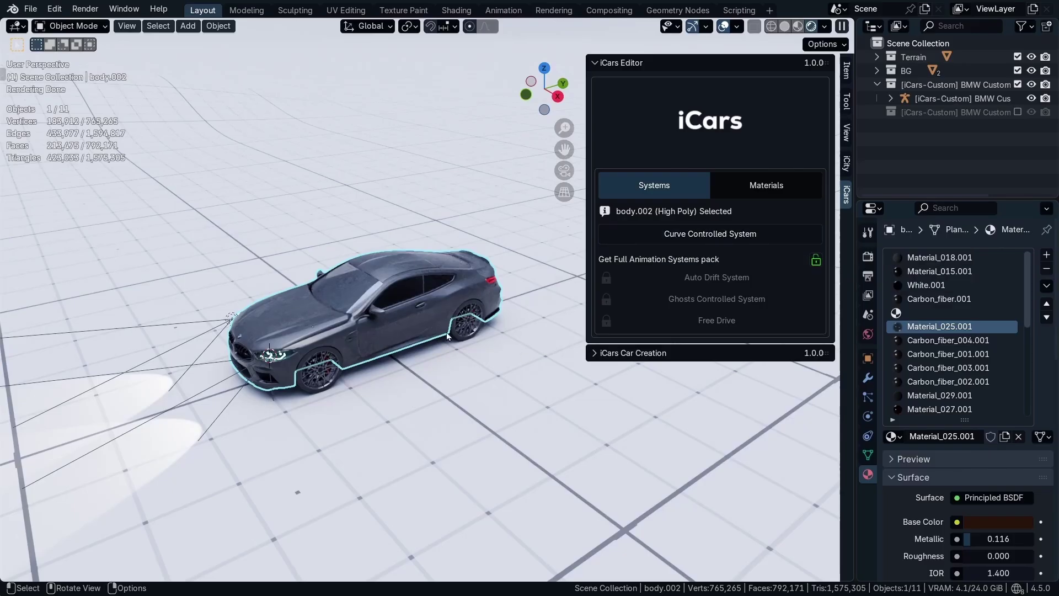
# Step: Apply the Curve Controlled System to the appended BMW Custom CAR and view its whole path
pyautogui.click(647, 236)
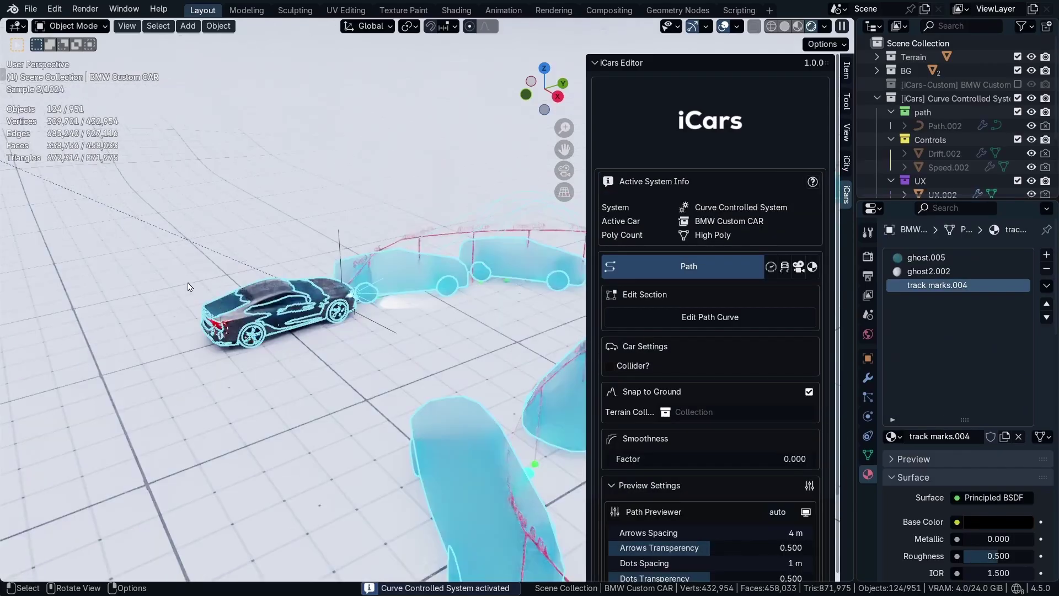
pyautogui.moveTo(475, 328); pyautogui.dragTo(262, 411, button='middle')
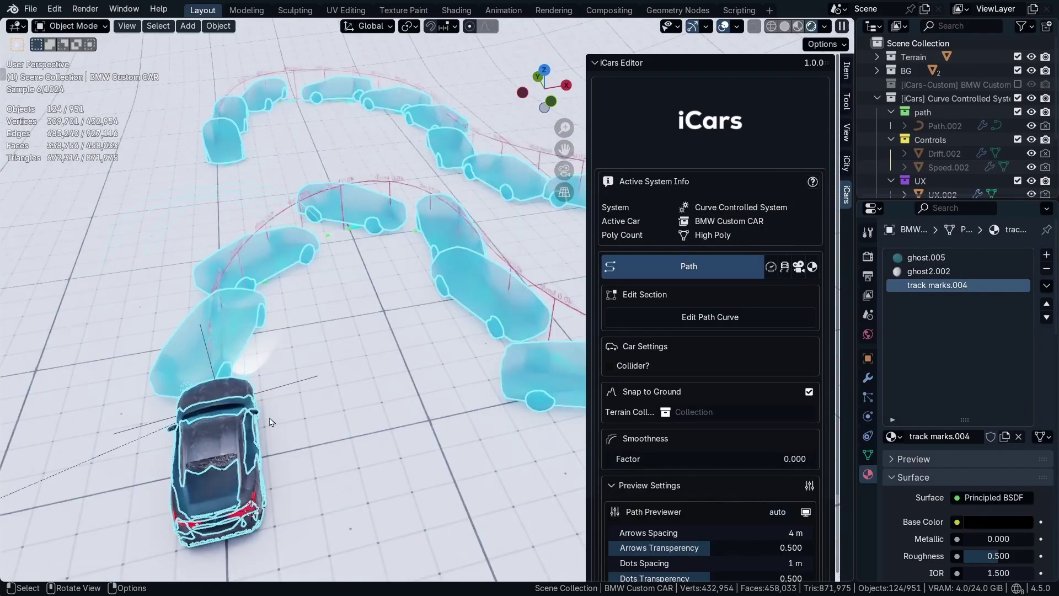
pyautogui.scroll(-4, 265, 365)
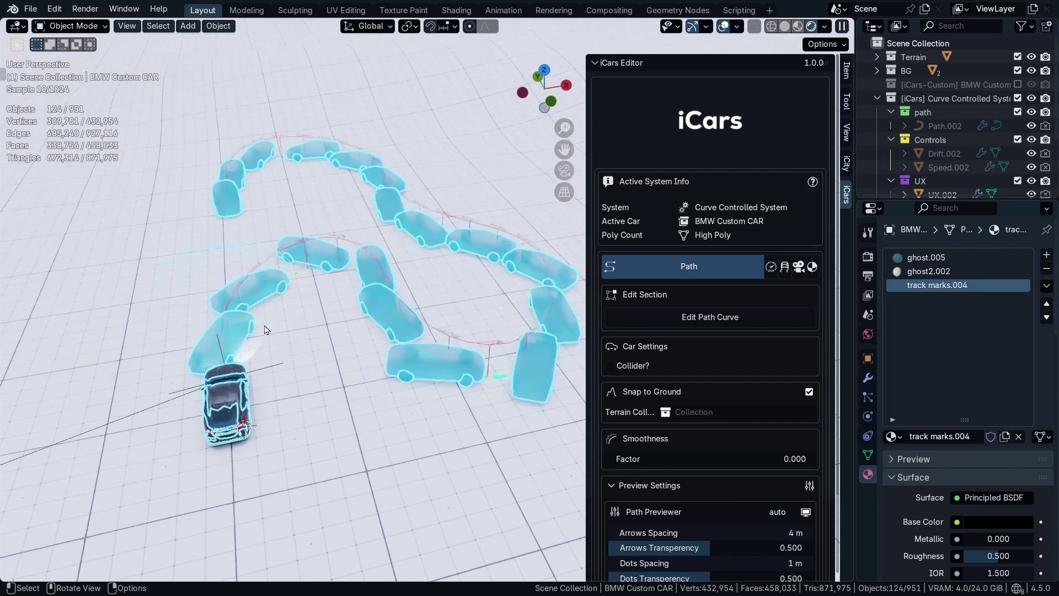
# Step: Play the BMW Custom CAR's animation along its path and switch the viewport to solid shading
pyautogui.press('space')
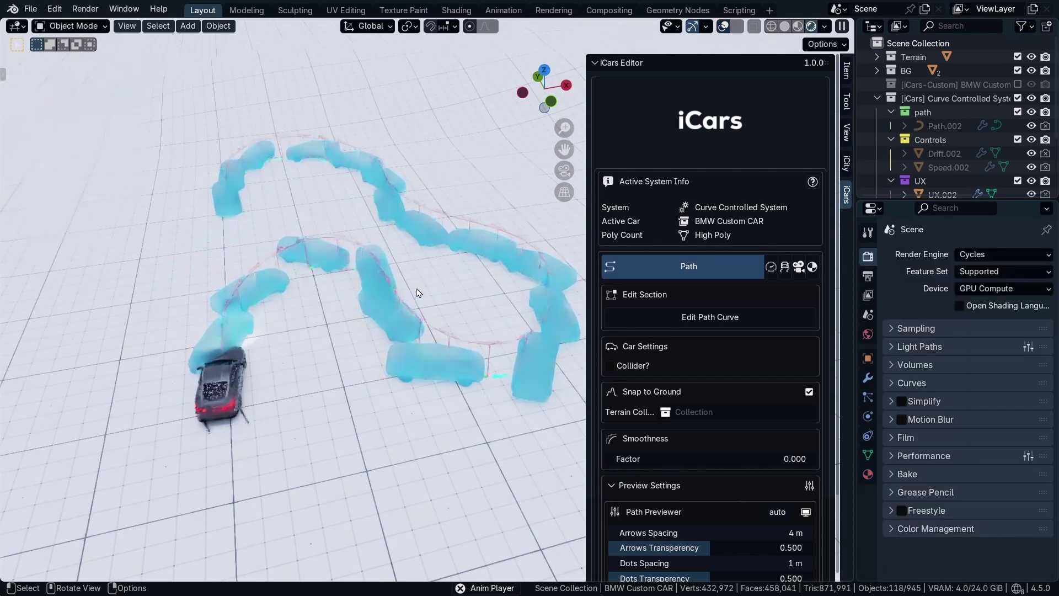
pyautogui.press('z')
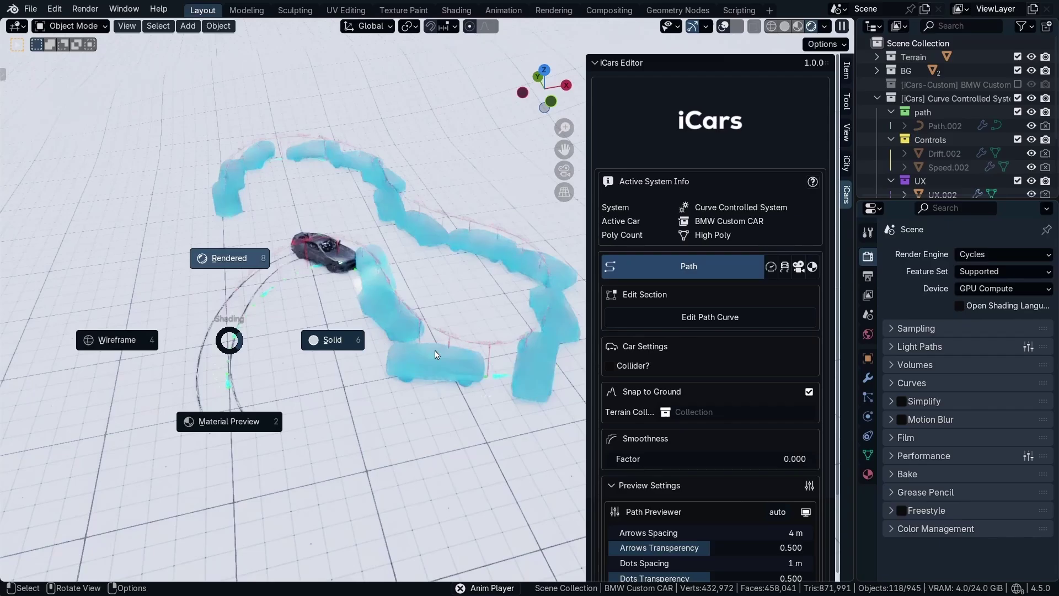
pyautogui.click(331, 338)
pyautogui.keyDown('shift'); pyautogui.moveTo(348, 352); pyautogui.dragTo(289, 365, button='middle'); pyautogui.keyUp('shift')
pyautogui.keyDown('shift'); pyautogui.moveTo(241, 291); pyautogui.dragTo(278, 331, button='middle'); pyautogui.keyUp('shift')
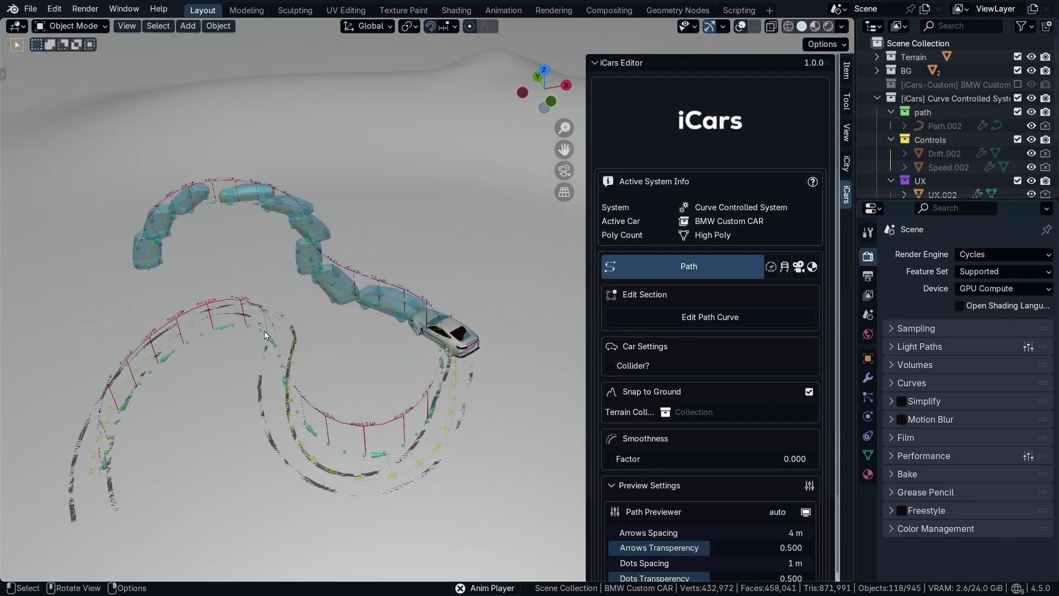